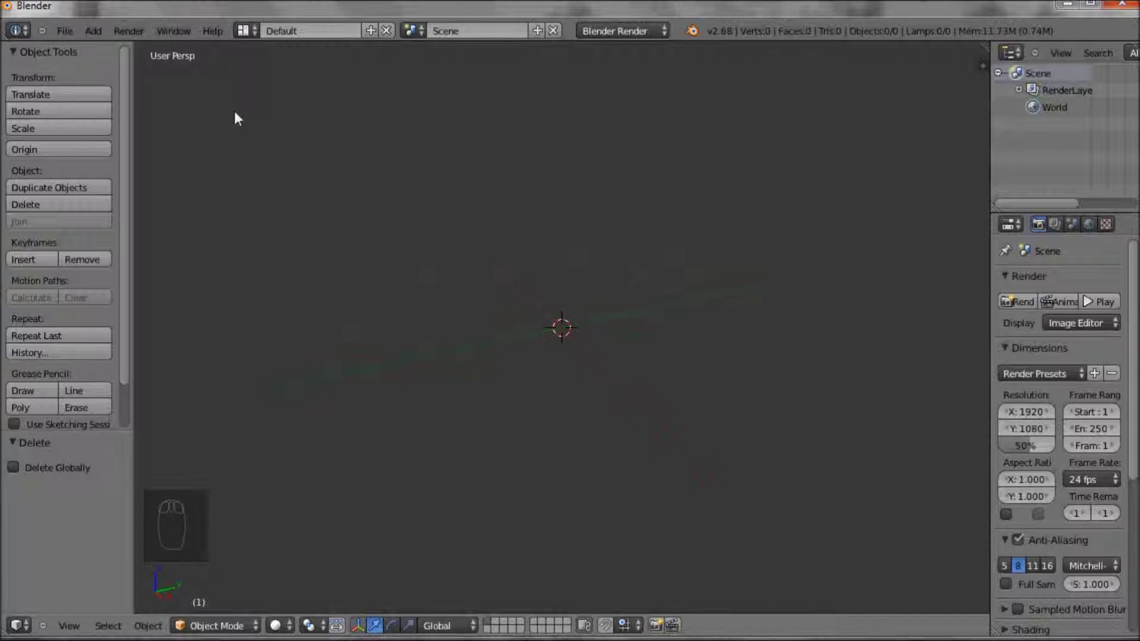
Add a UV sphere with 32 segments and 16 rings, and zoom in on it.
click(94, 31)
mouse_move(104, 41)
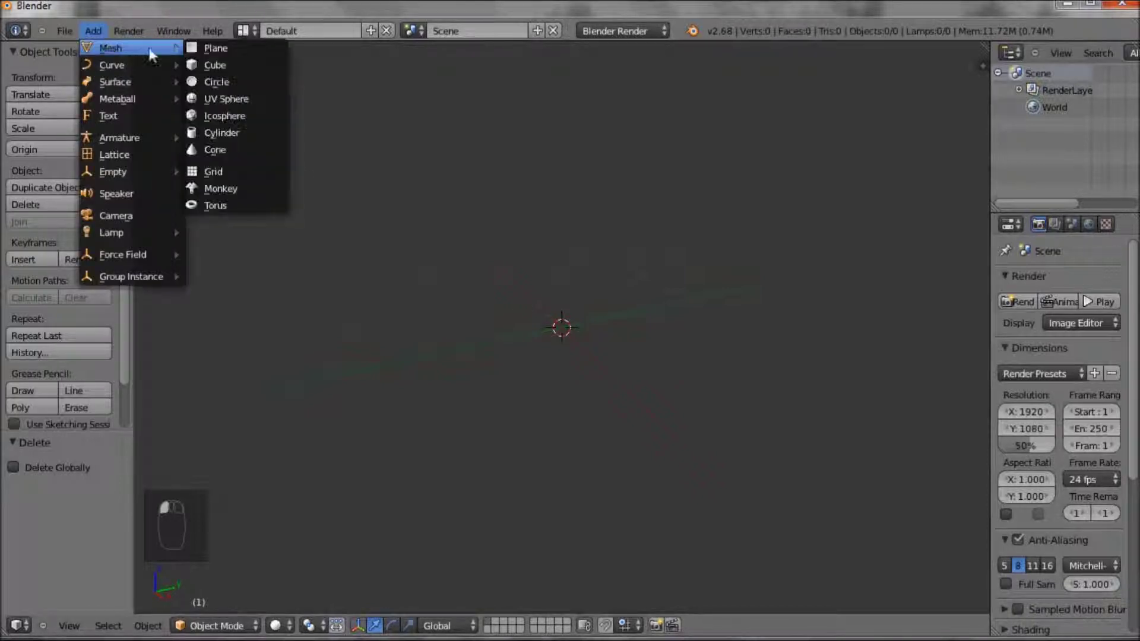
click(219, 97)
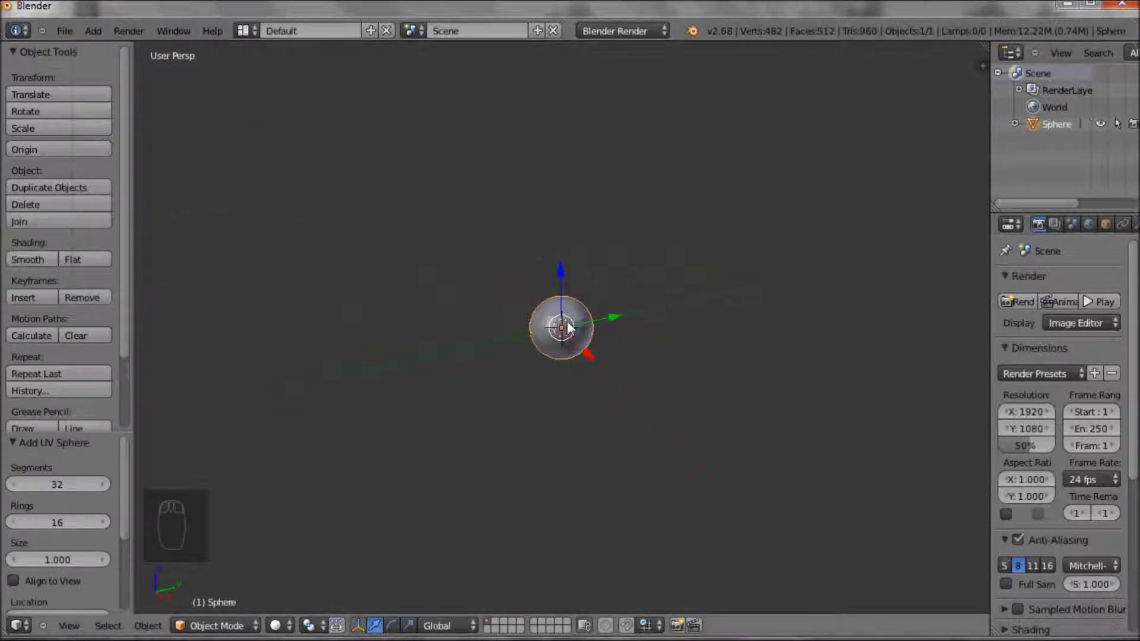
scroll(567, 320, up, 6)
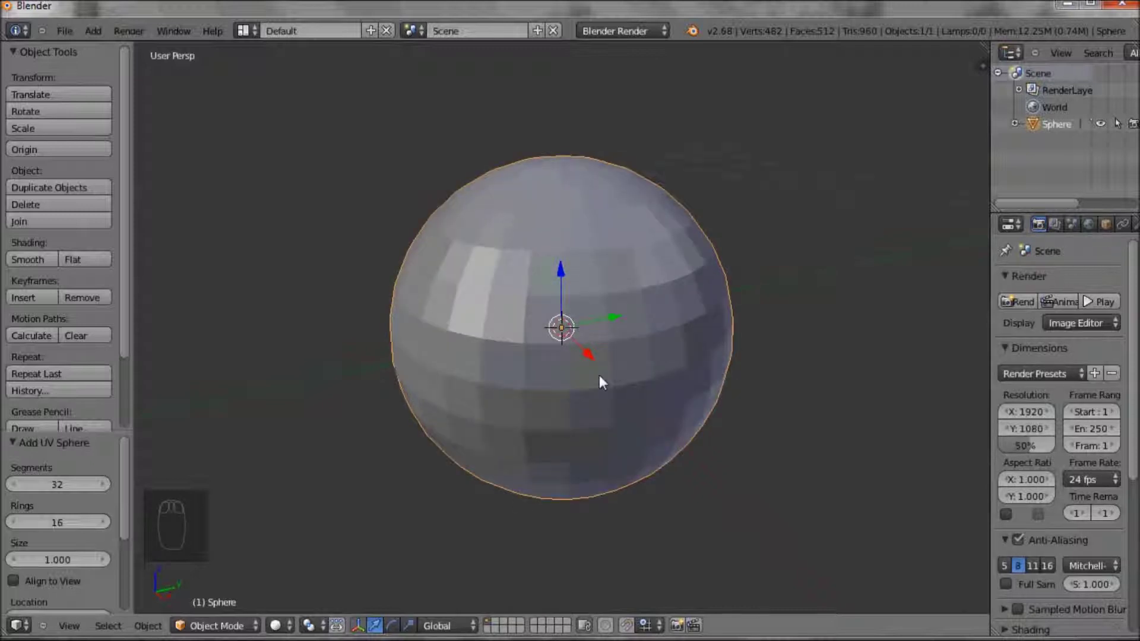
click(62, 34)
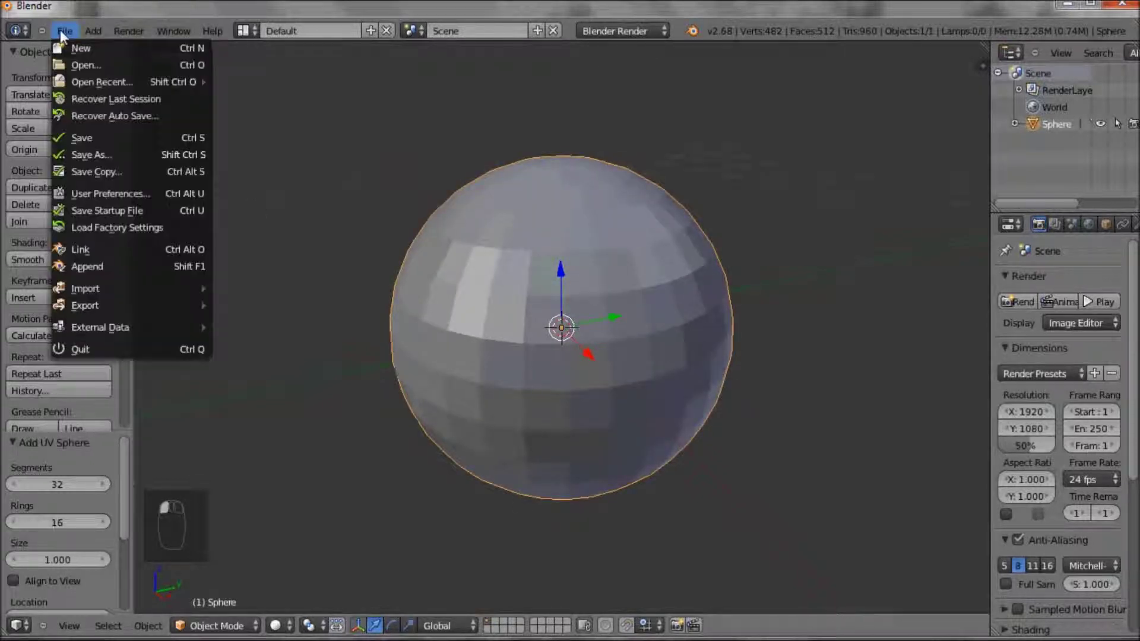
Save the sphere scene on the Desktop under the file name Test.blend.
click(87, 154)
click(239, 95)
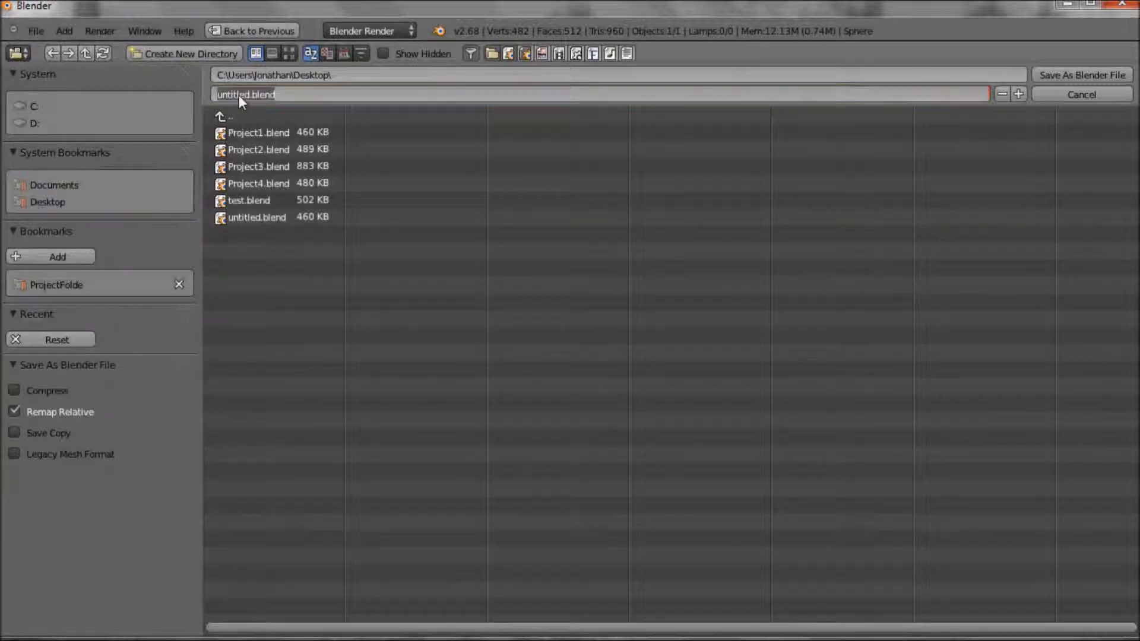
text(Test)
click(1090, 70)
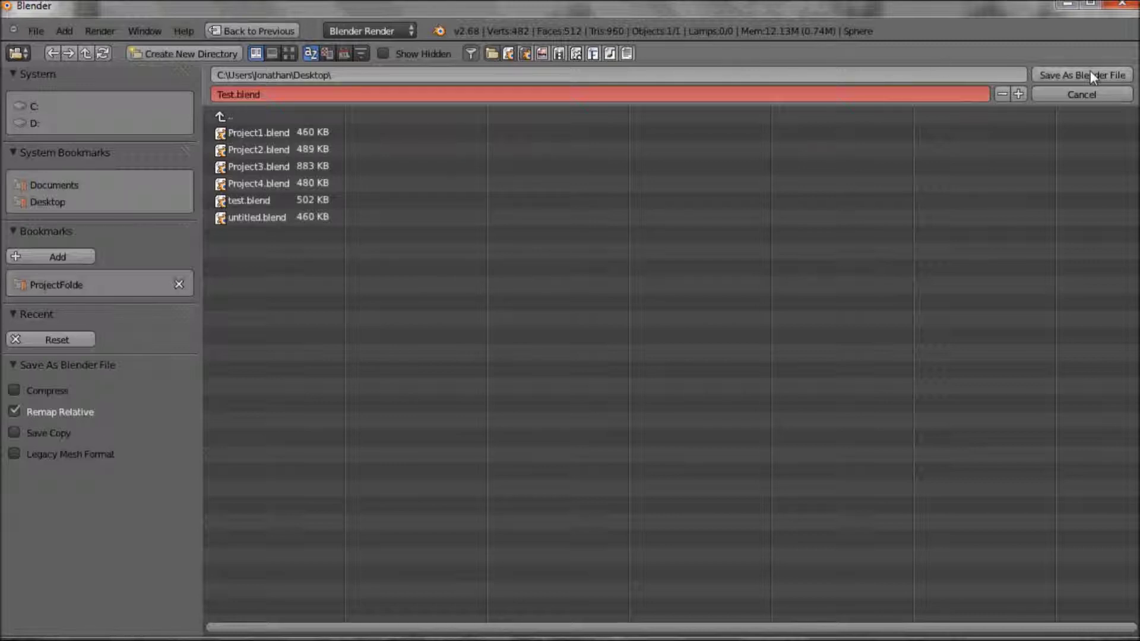
click(1091, 76)
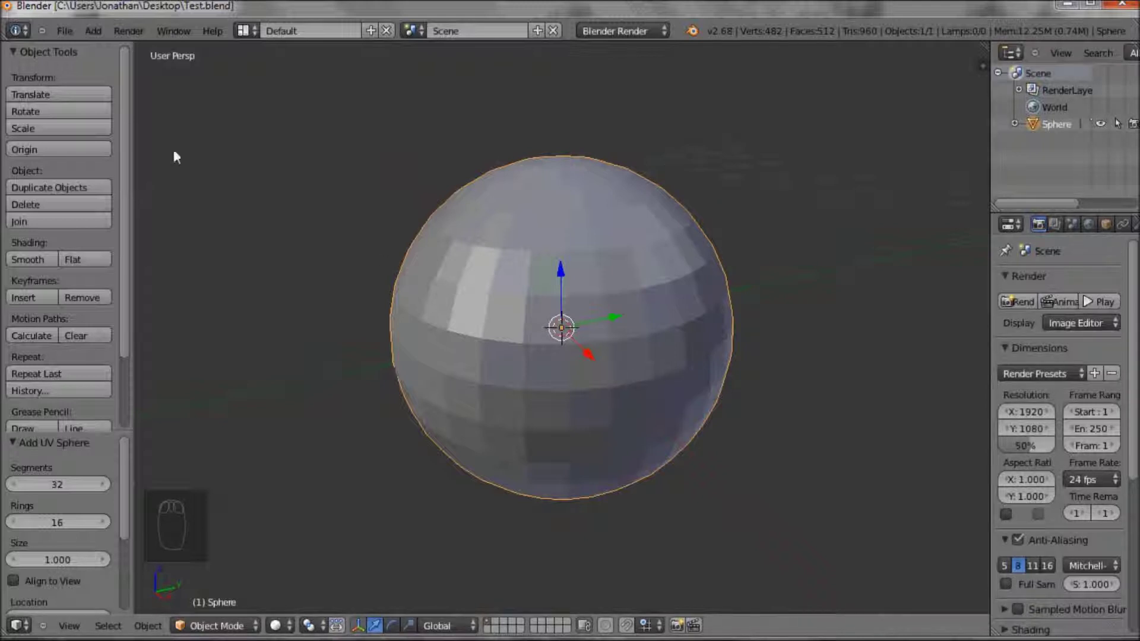
Bring up the Open file browser and go up to the home folder above the Desktop.
click(64, 30)
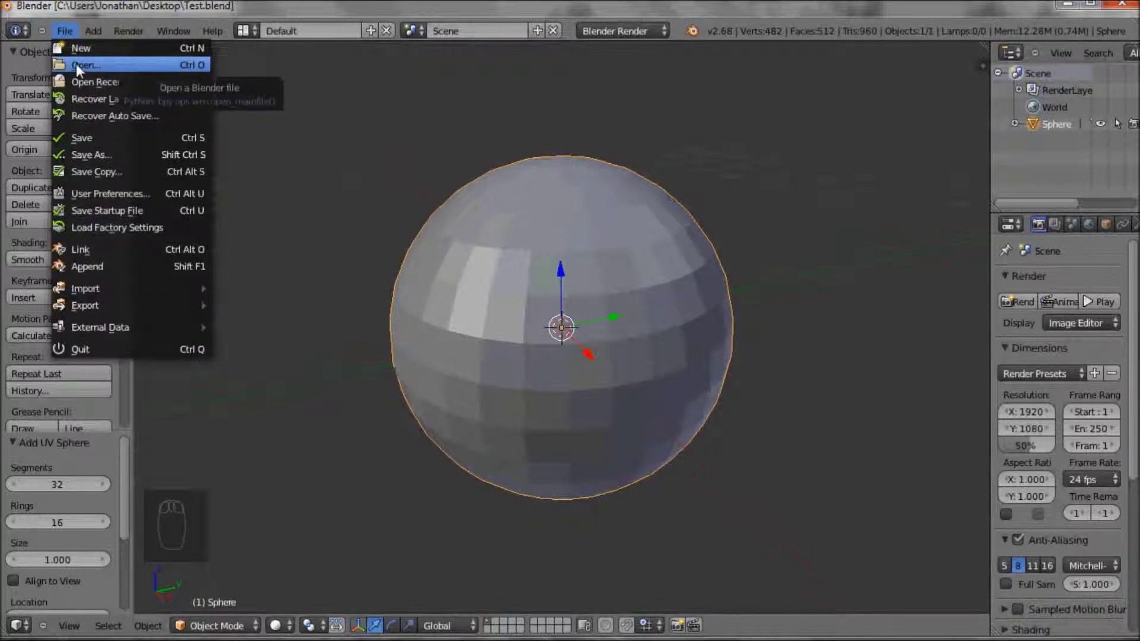
mouse_move(76, 81)
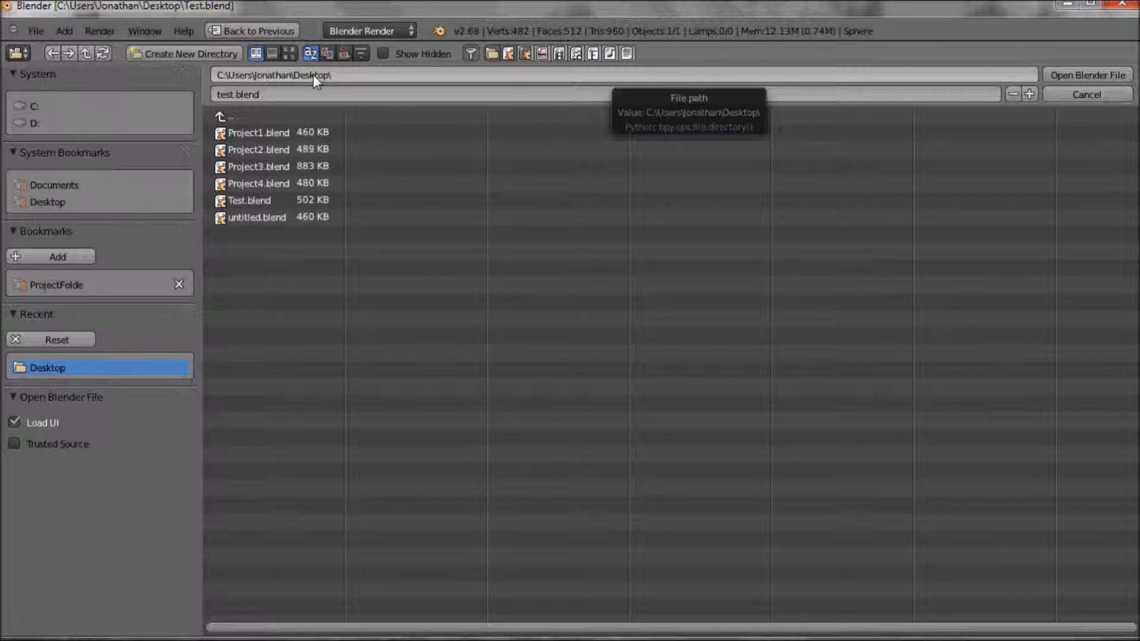
click(219, 115)
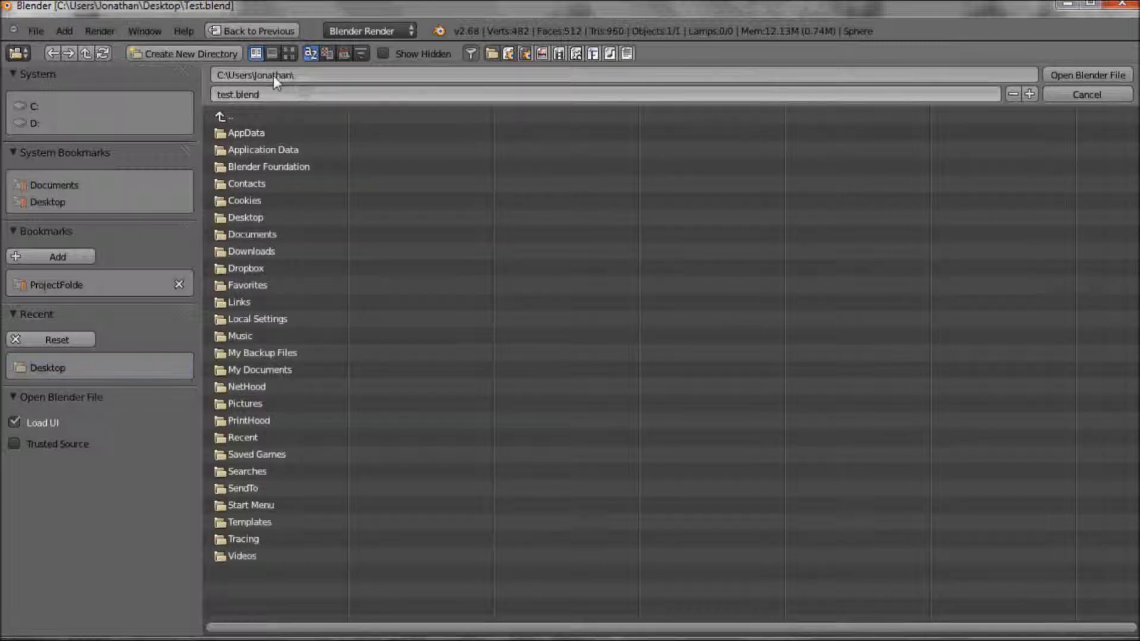
click(221, 118)
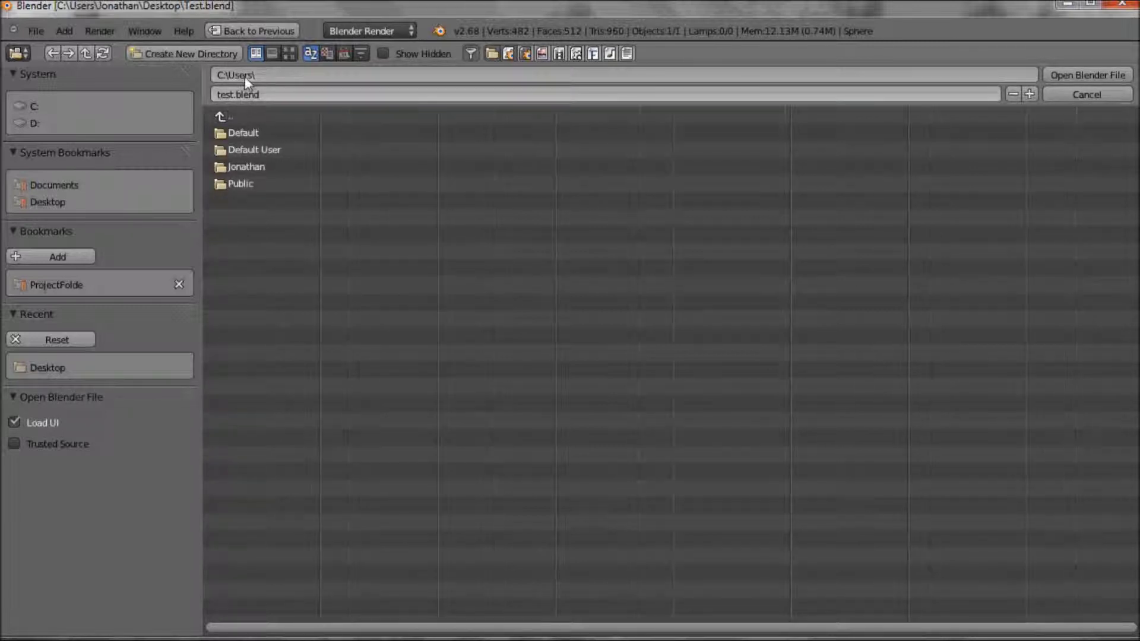
click(221, 115)
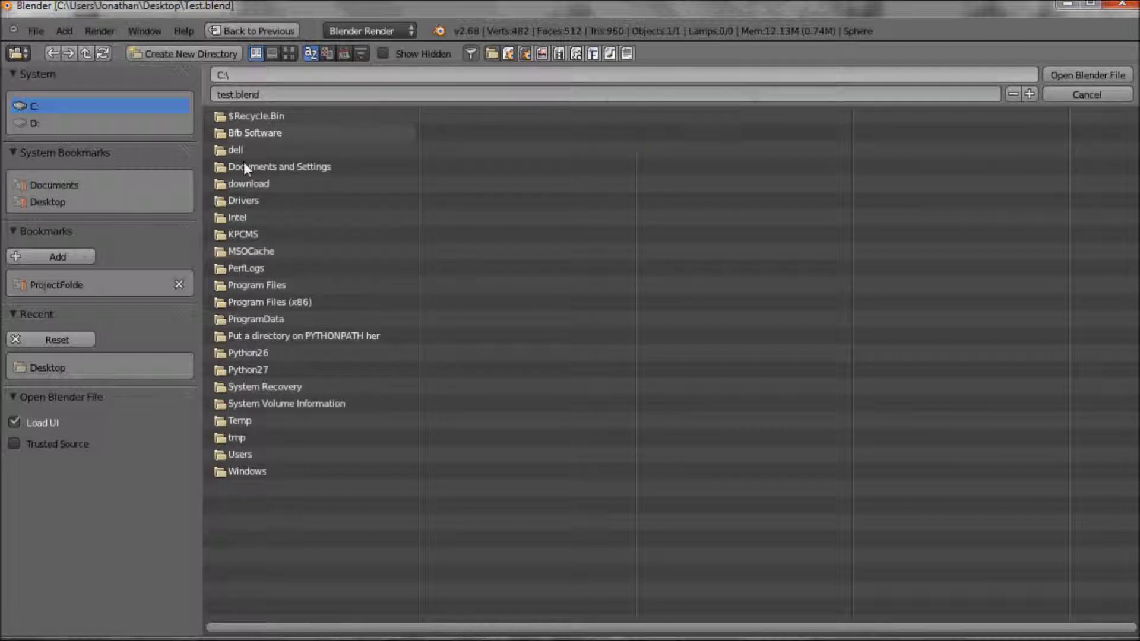
click(219, 453)
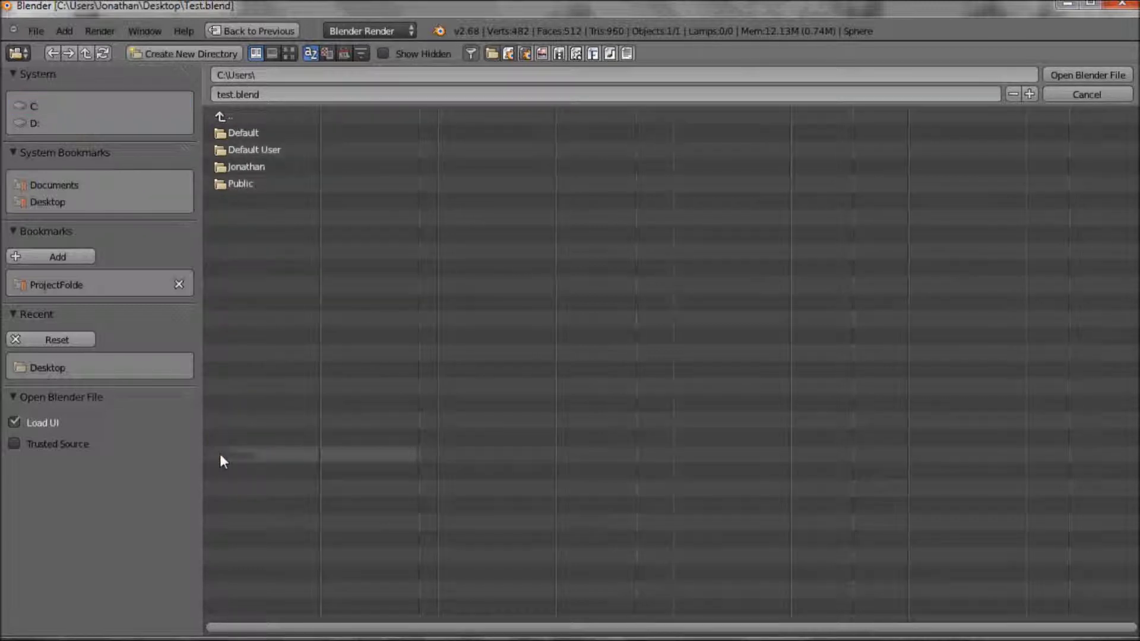
click(219, 166)
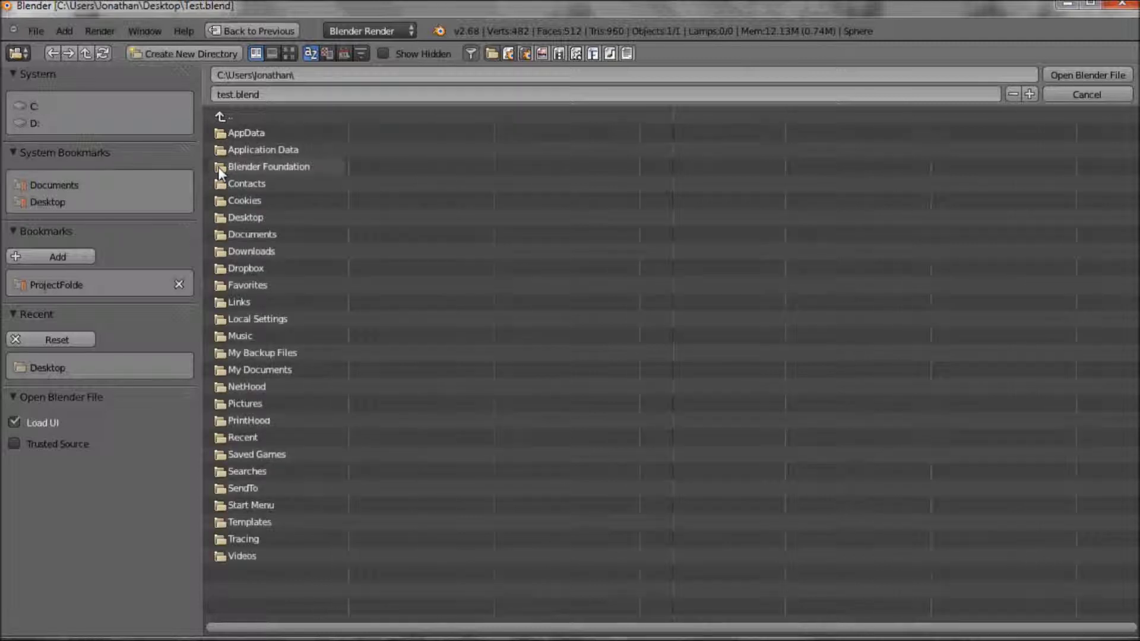
click(219, 233)
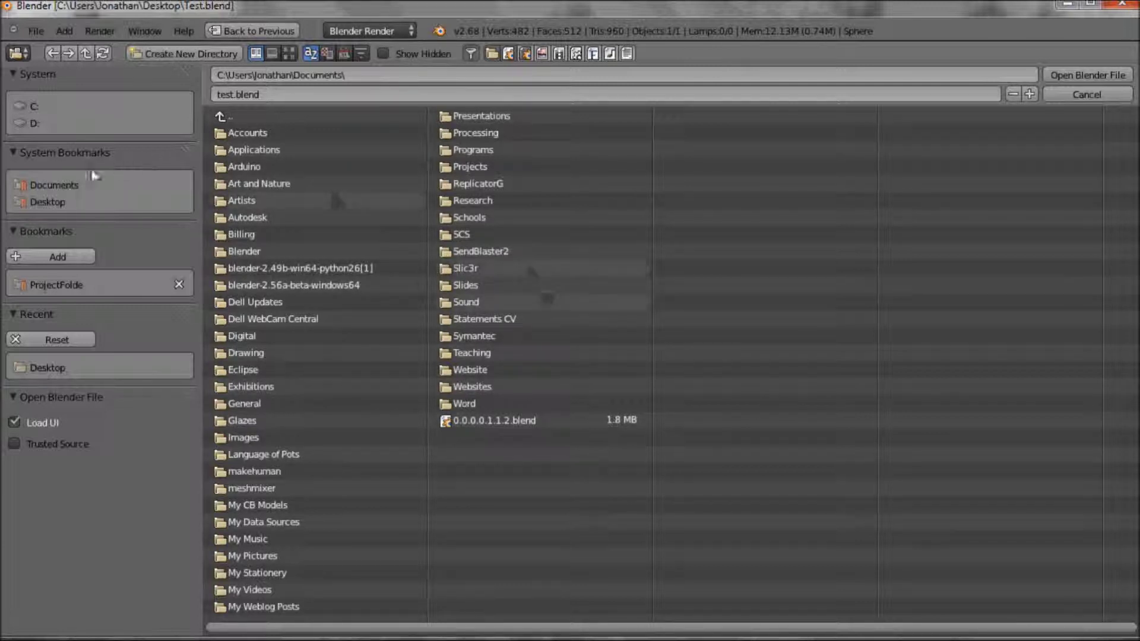
click(41, 201)
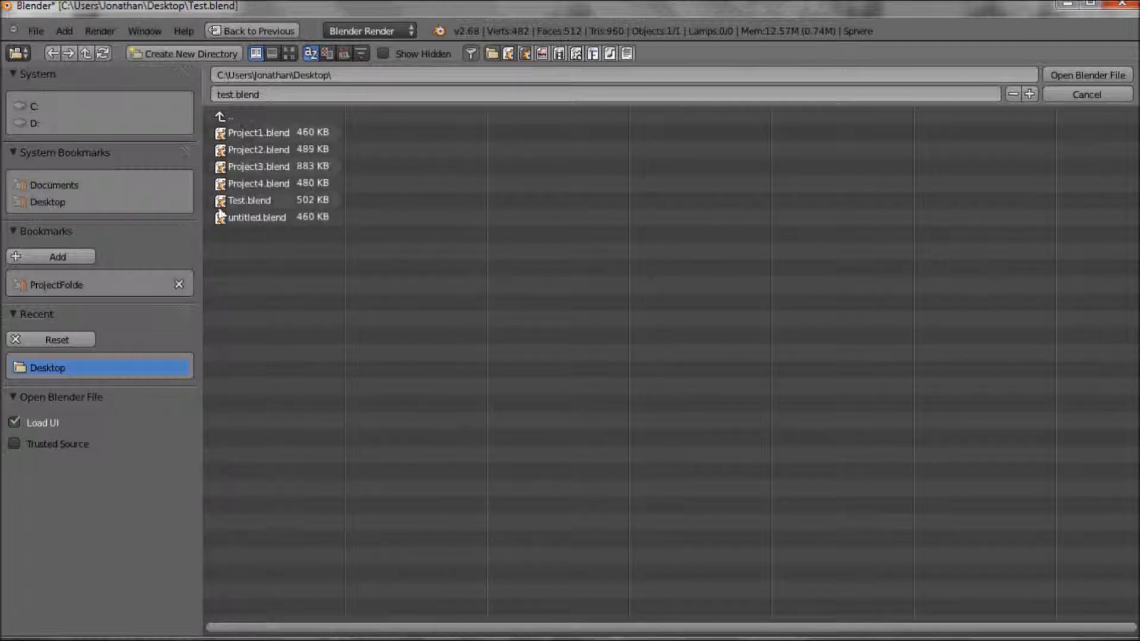
click(56, 185)
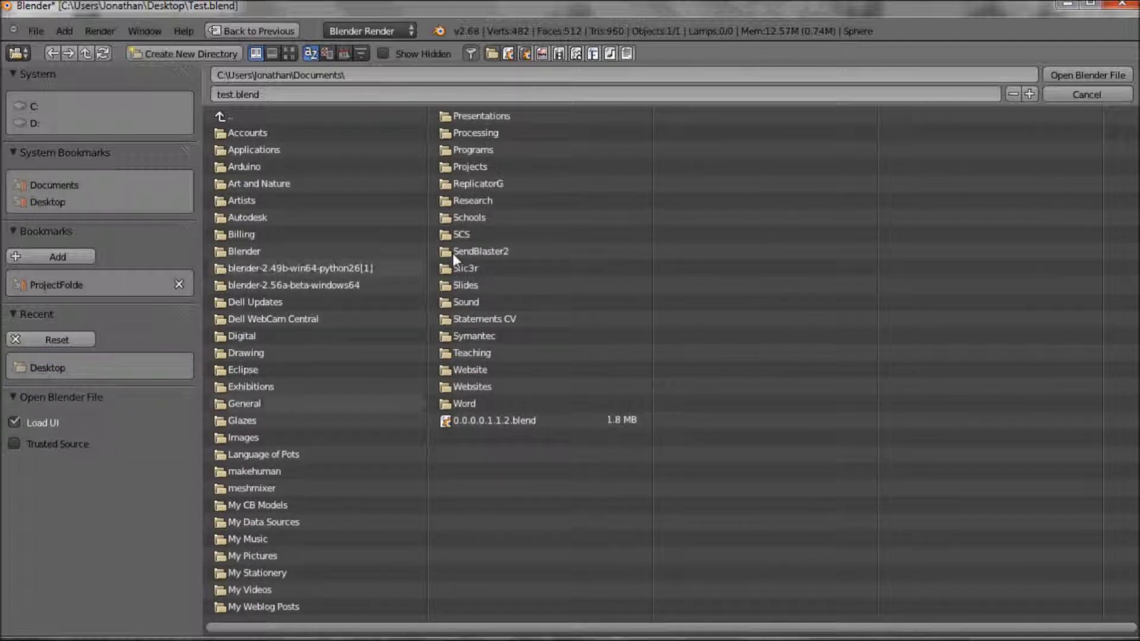
click(47, 202)
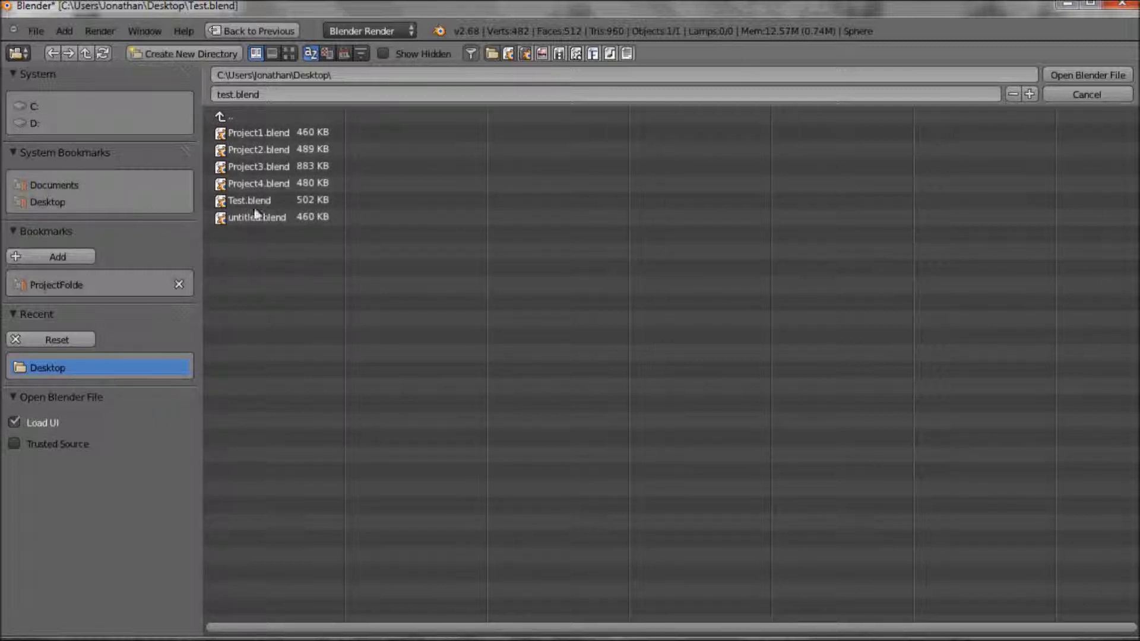
Create a Desktop folder named ProjectFile, open it, then return to the Desktop.
click(178, 52)
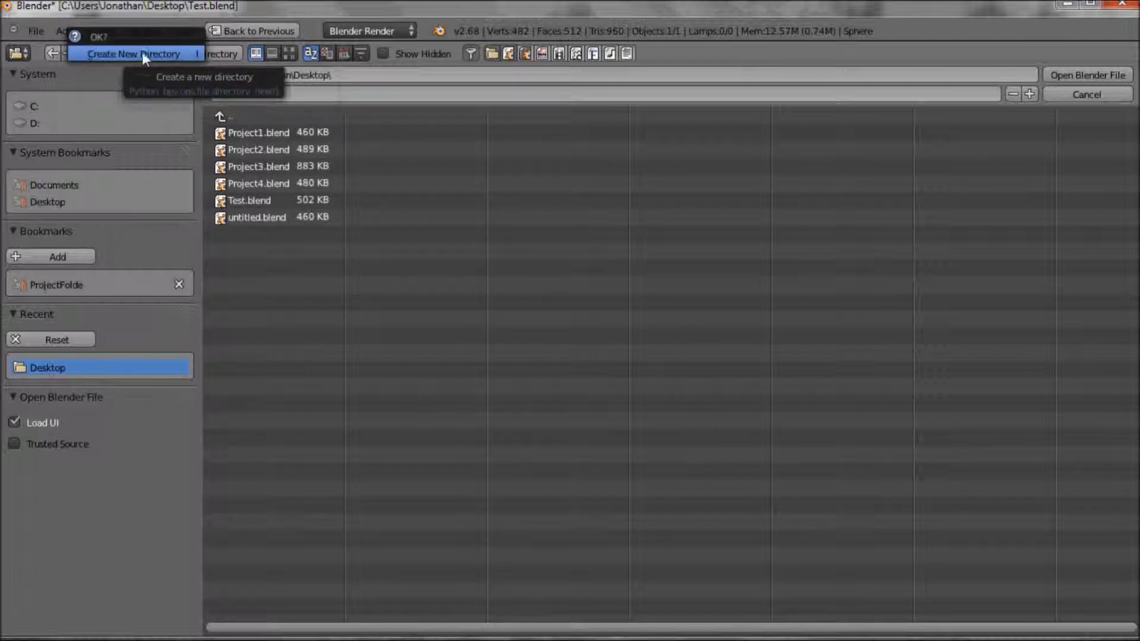
click(122, 53)
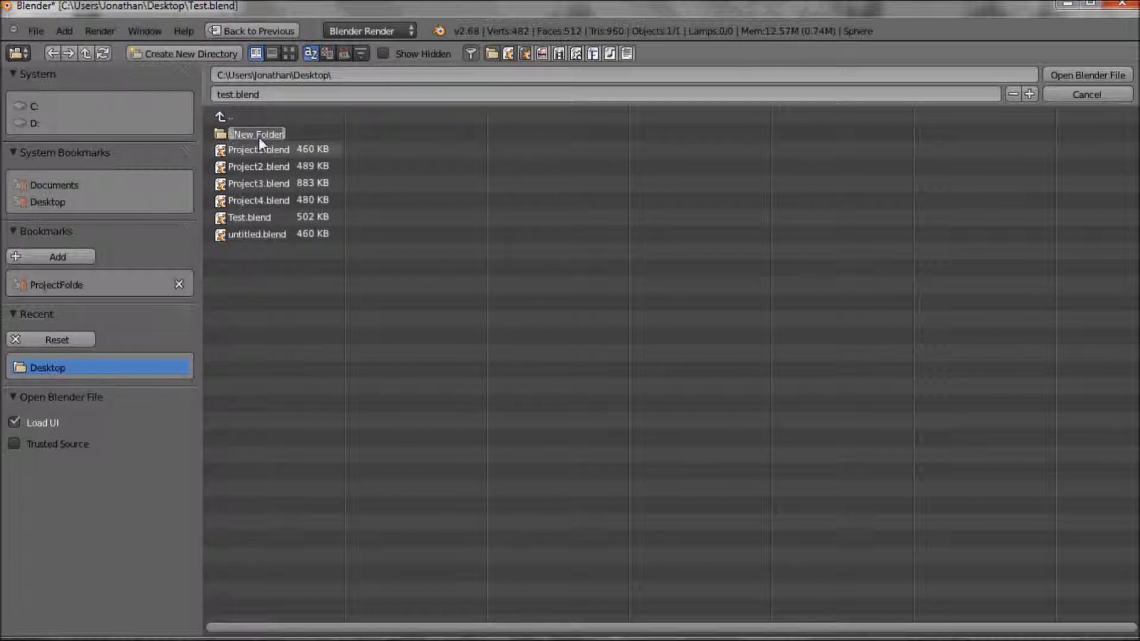
key(BackSpace)
text(ProjectFile)
key(Return)
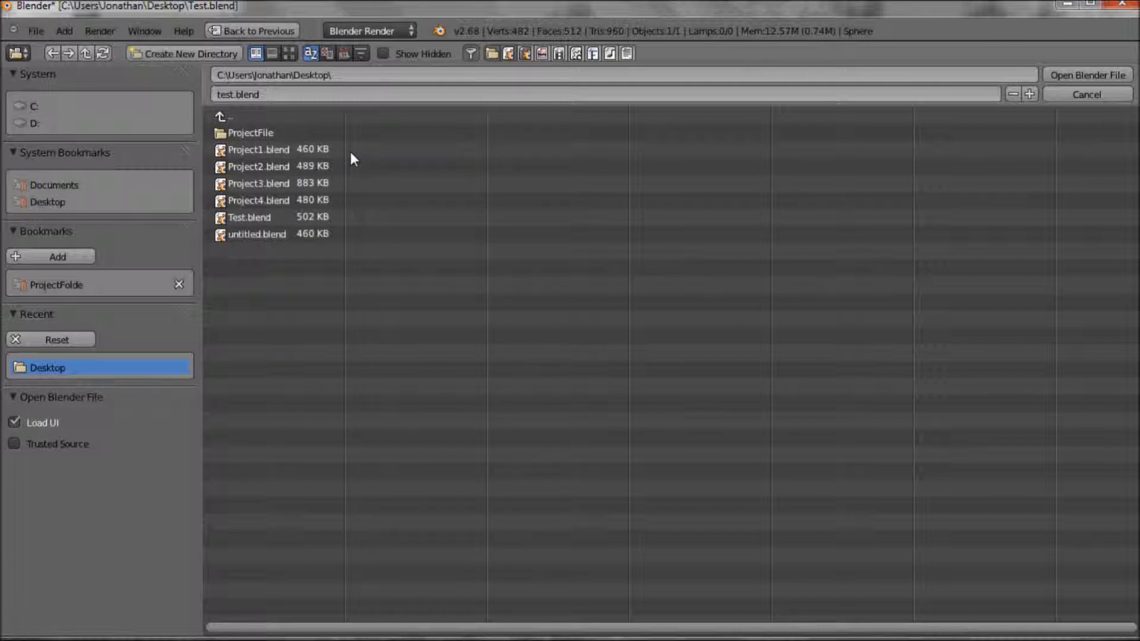
click(222, 134)
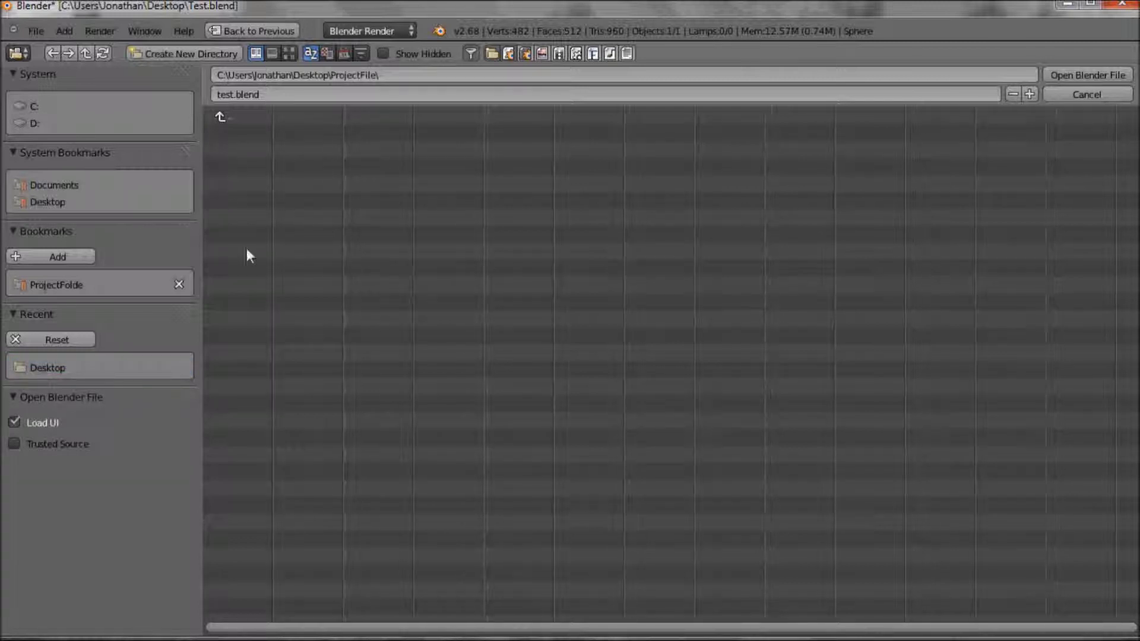
click(221, 115)
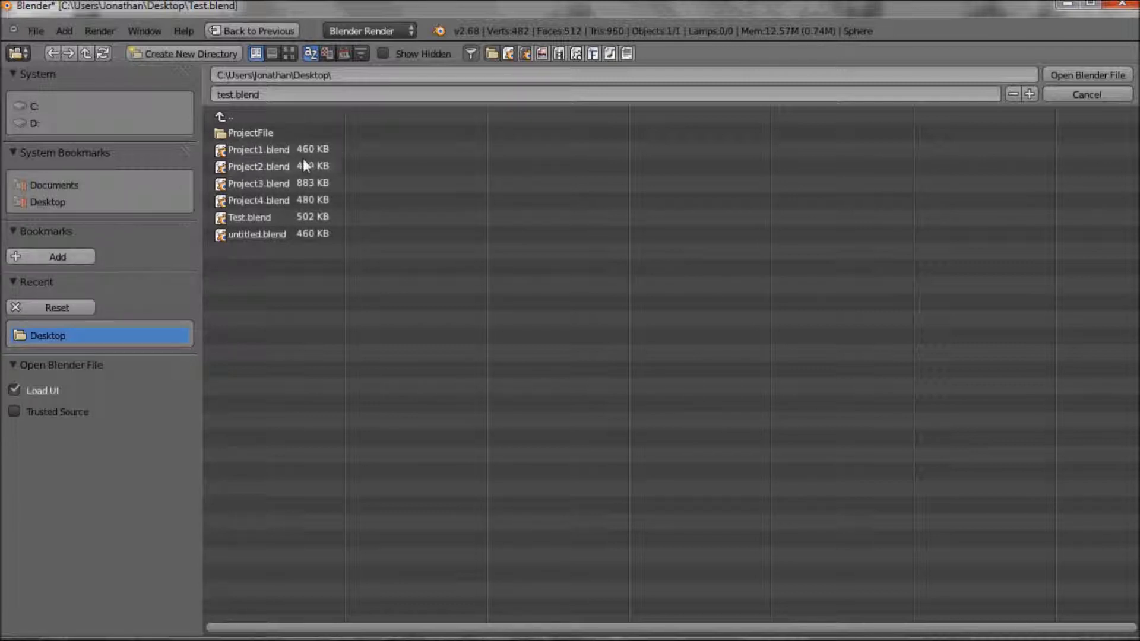
Bookmark the ProjectFile folder, then go up to the Desktop and over to Documents.
click(220, 137)
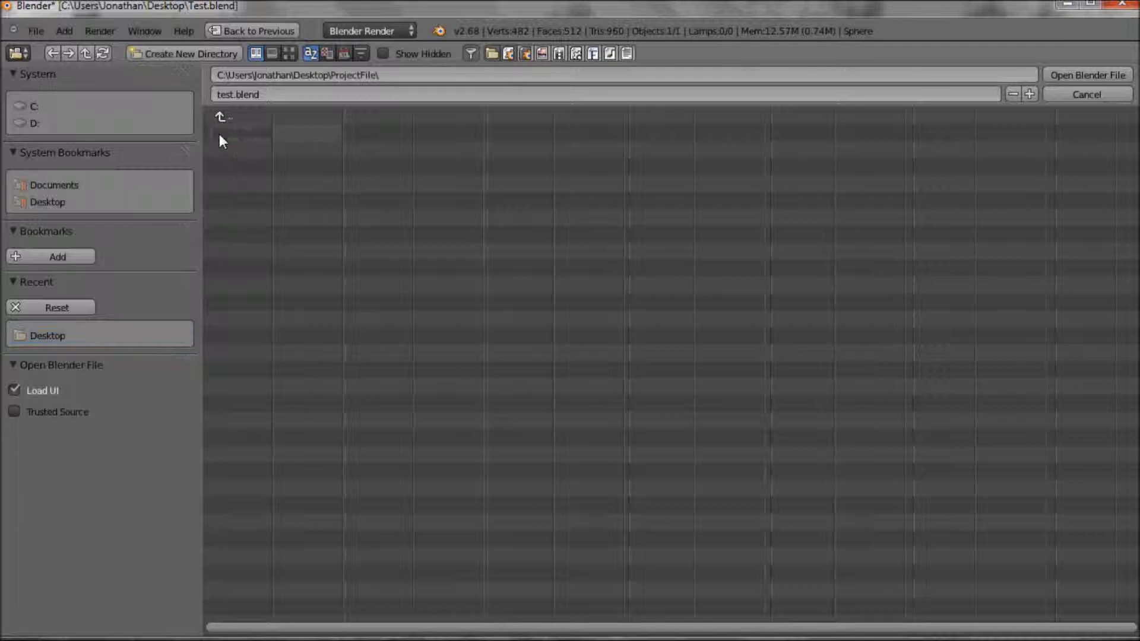
click(66, 256)
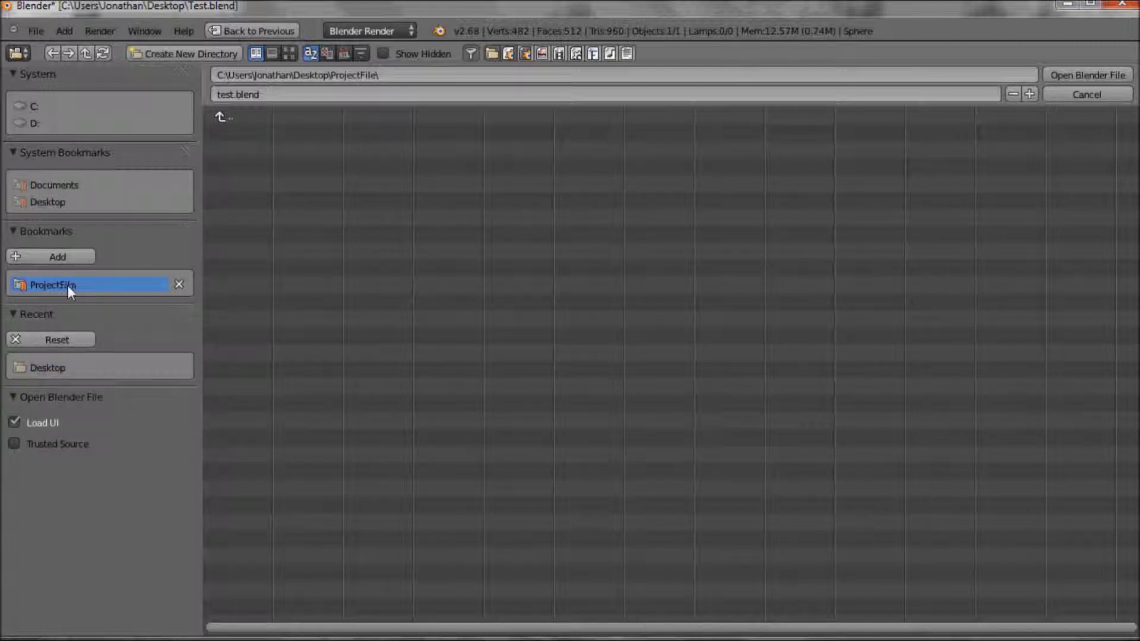
click(226, 118)
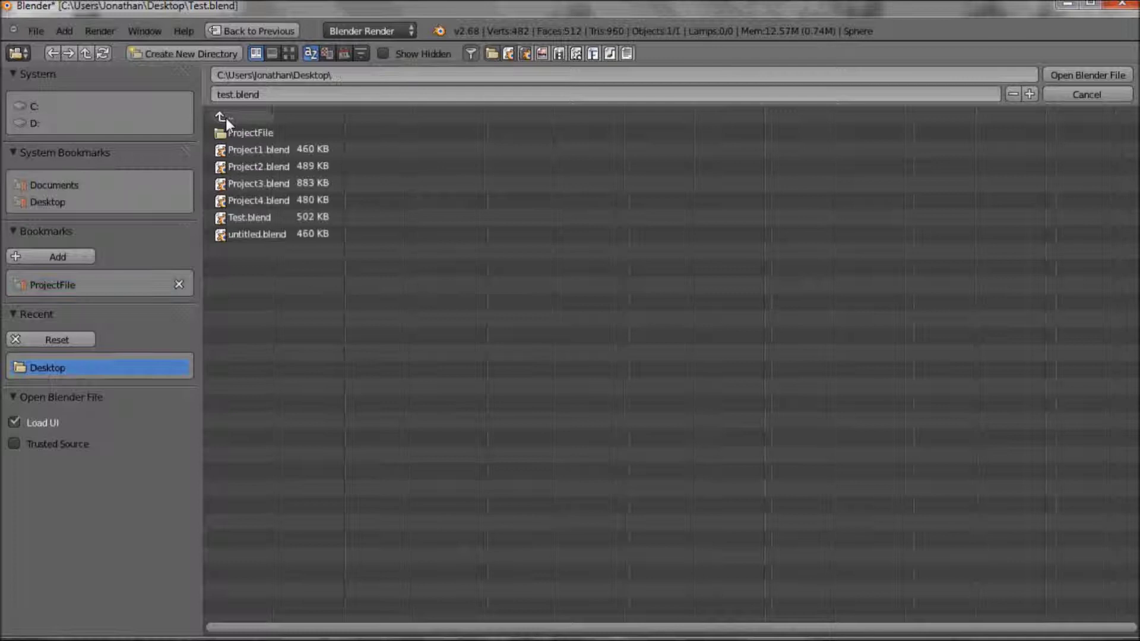
click(77, 183)
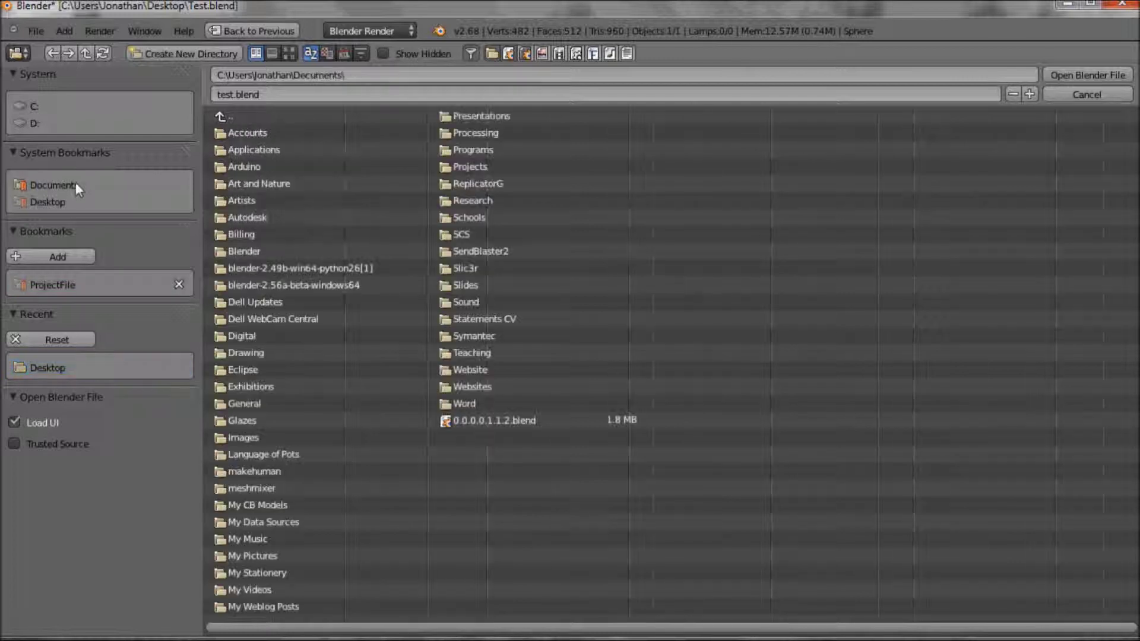
Use the ProjectFile bookmark, go up to the Desktop, and select Project1.blend.
click(47, 288)
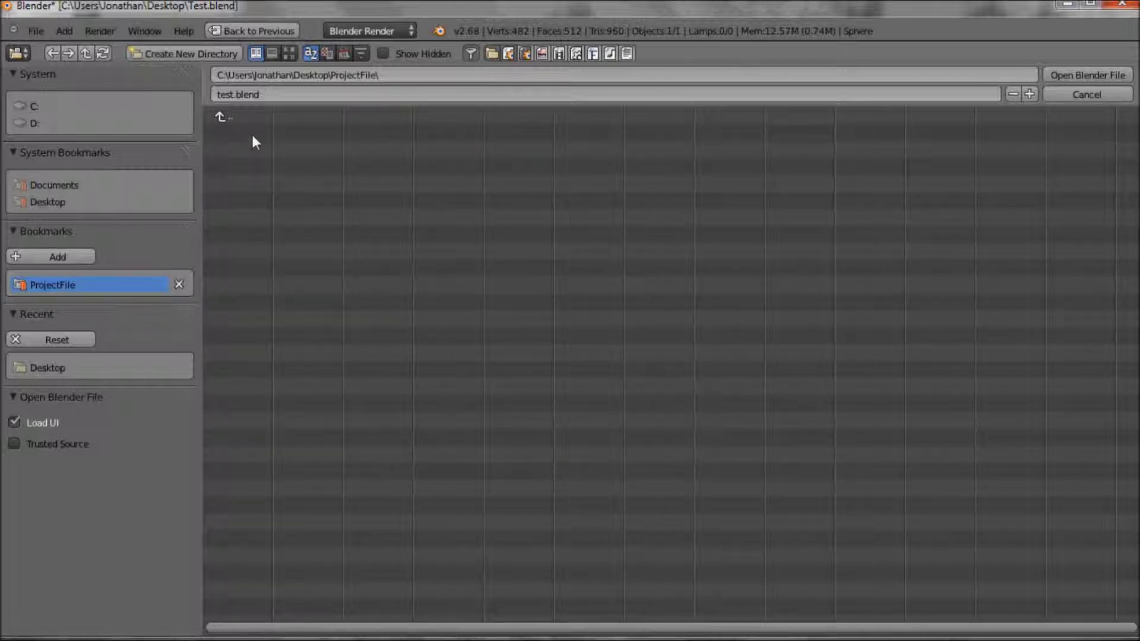
click(222, 116)
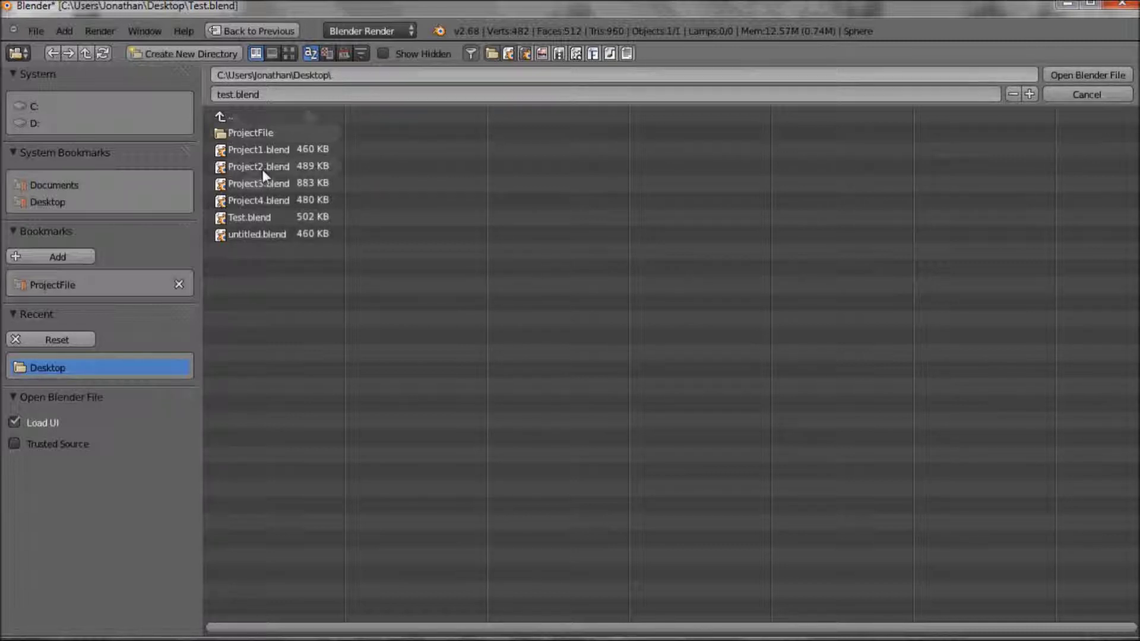
click(255, 149)
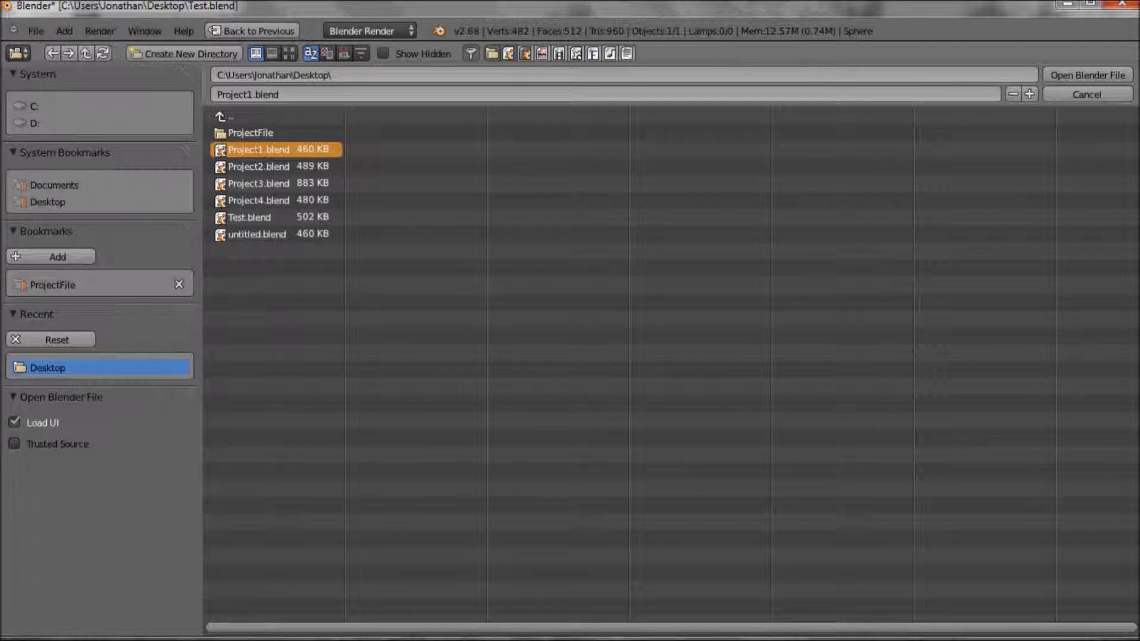
Load Project1.blend and orbit the view around its mesh.
click(1081, 72)
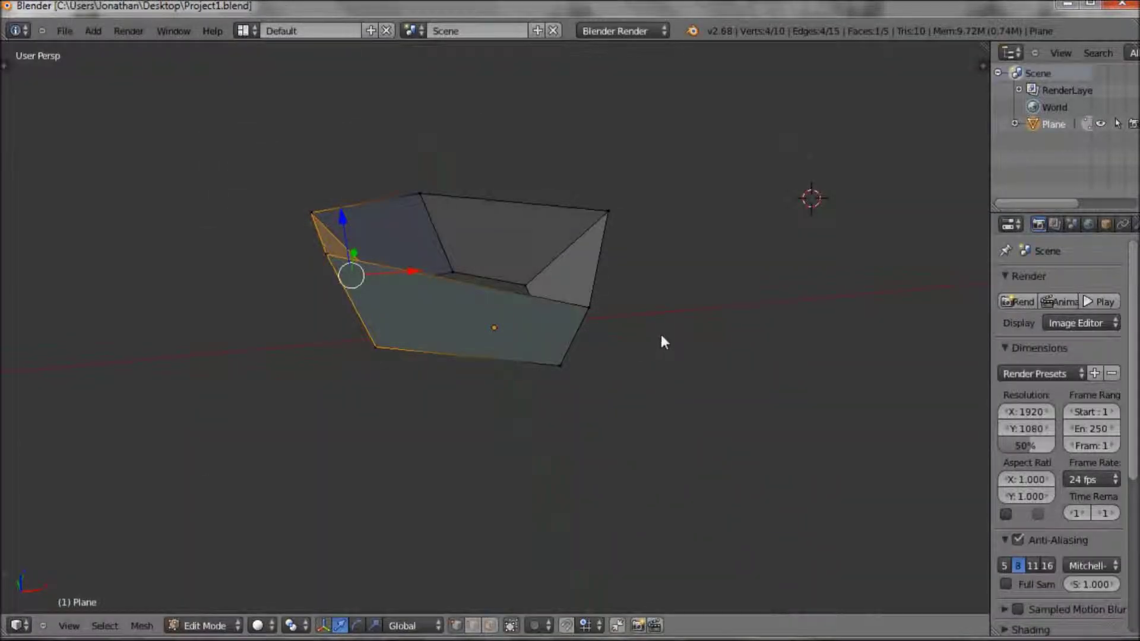
mouse_move(662, 336)
middle_down()
mouse_move(608, 340)
mouse_move(604, 297)
mouse_move(650, 336)
middle_up()
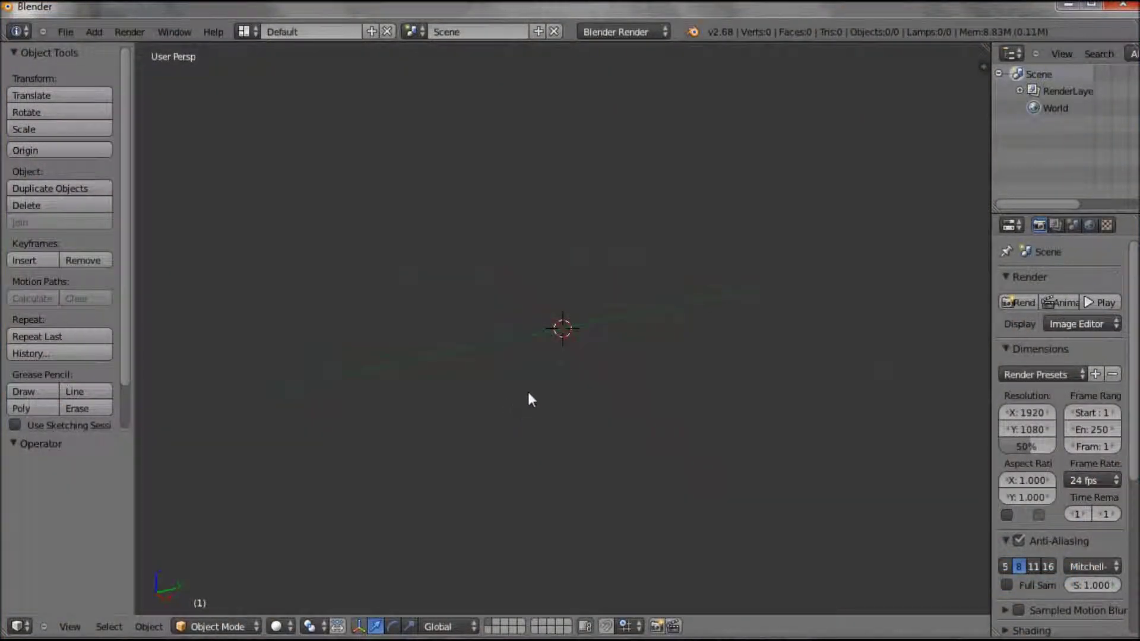
click(68, 31)
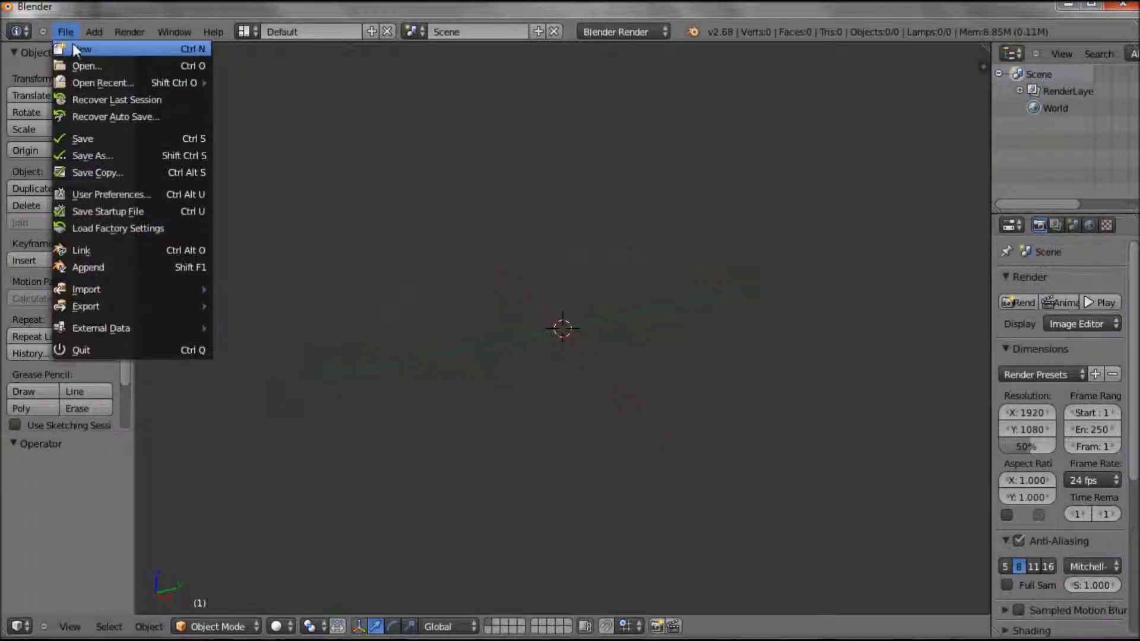
mouse_move(82, 81)
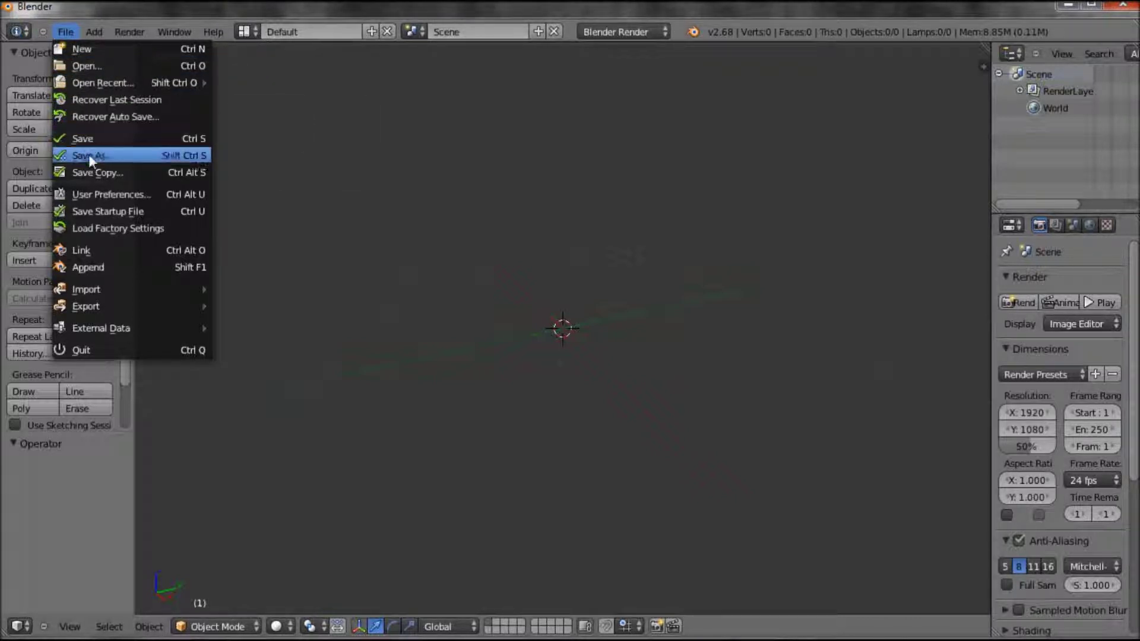
click(97, 194)
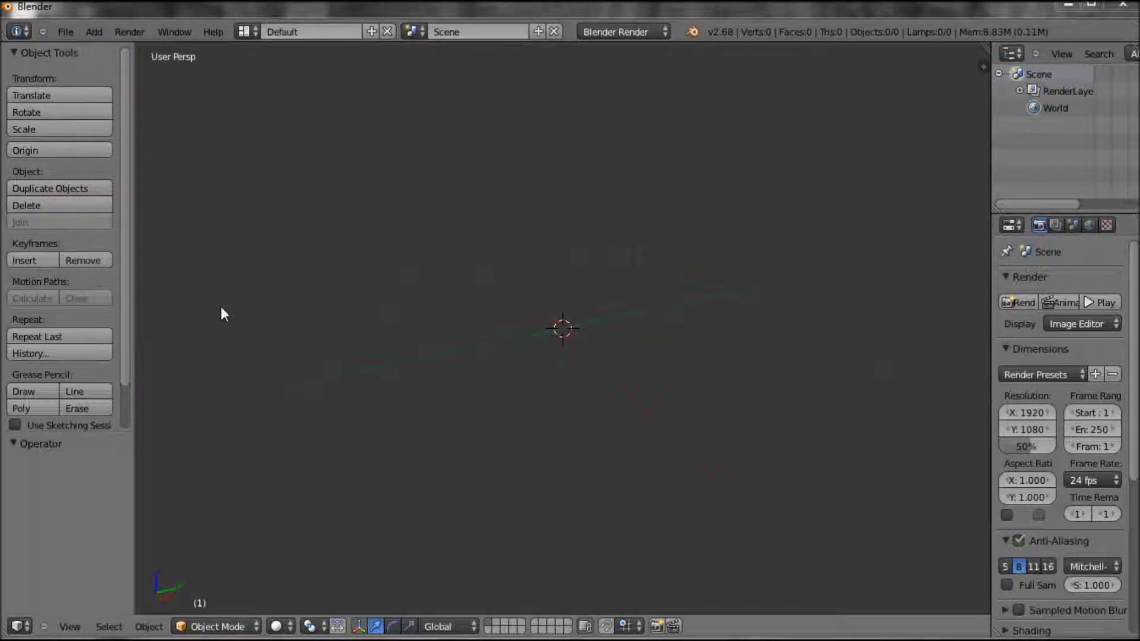
Switch the main area to User Preferences, showing the Import-Export add-ons list.
click(20, 626)
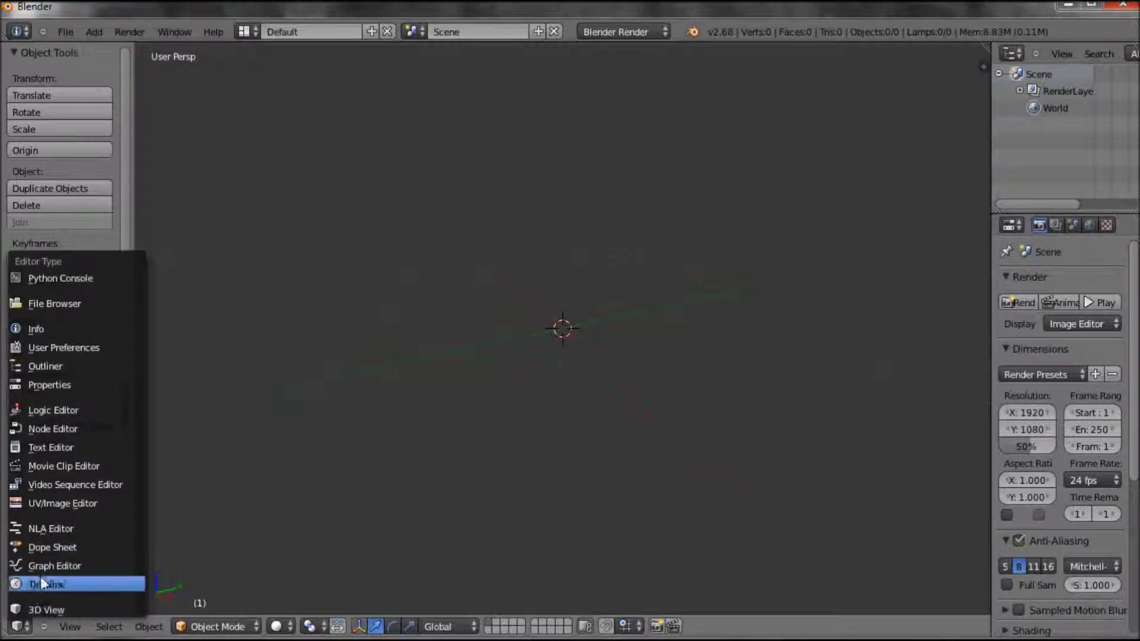
click(54, 344)
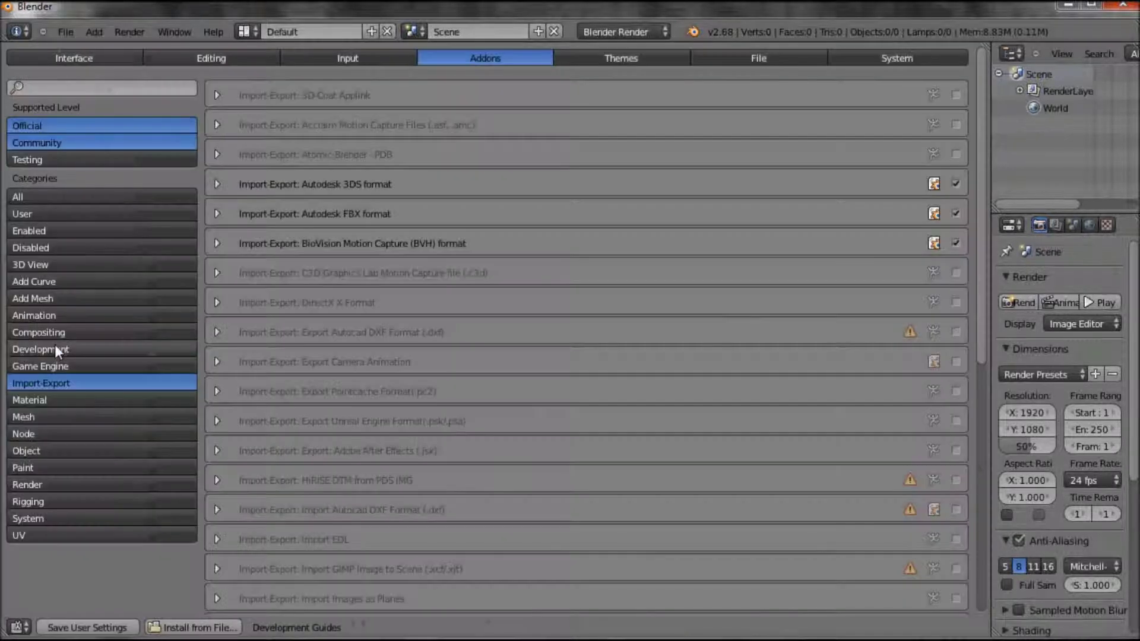
click(65, 31)
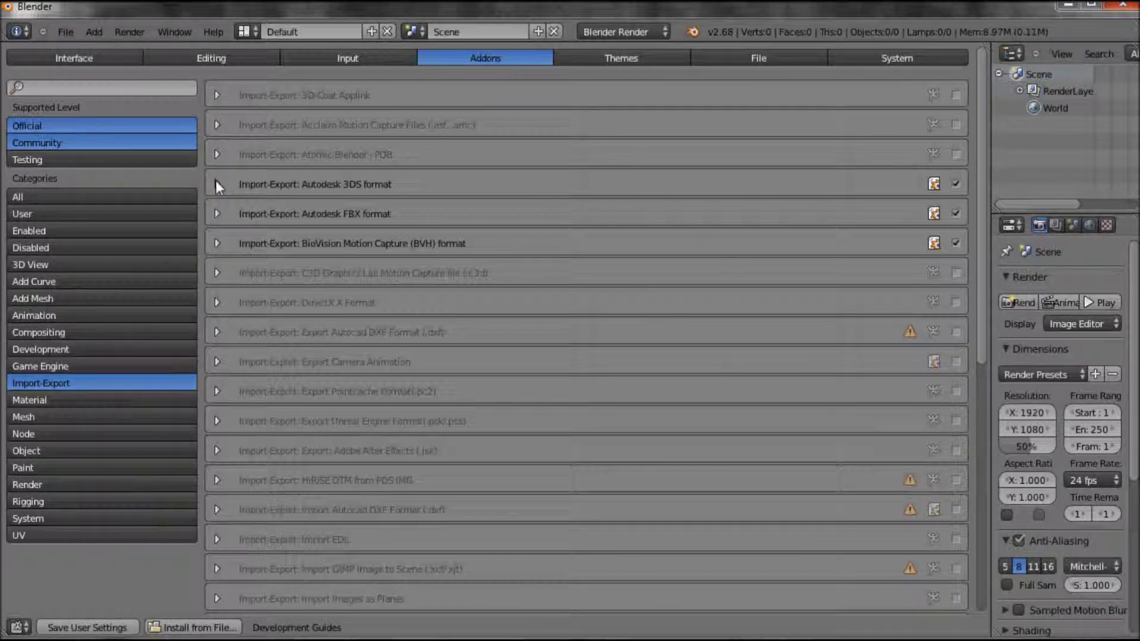
Browse the Interface, Editing, Input, Themes, File and System preferences, then return to Add-ons.
click(68, 61)
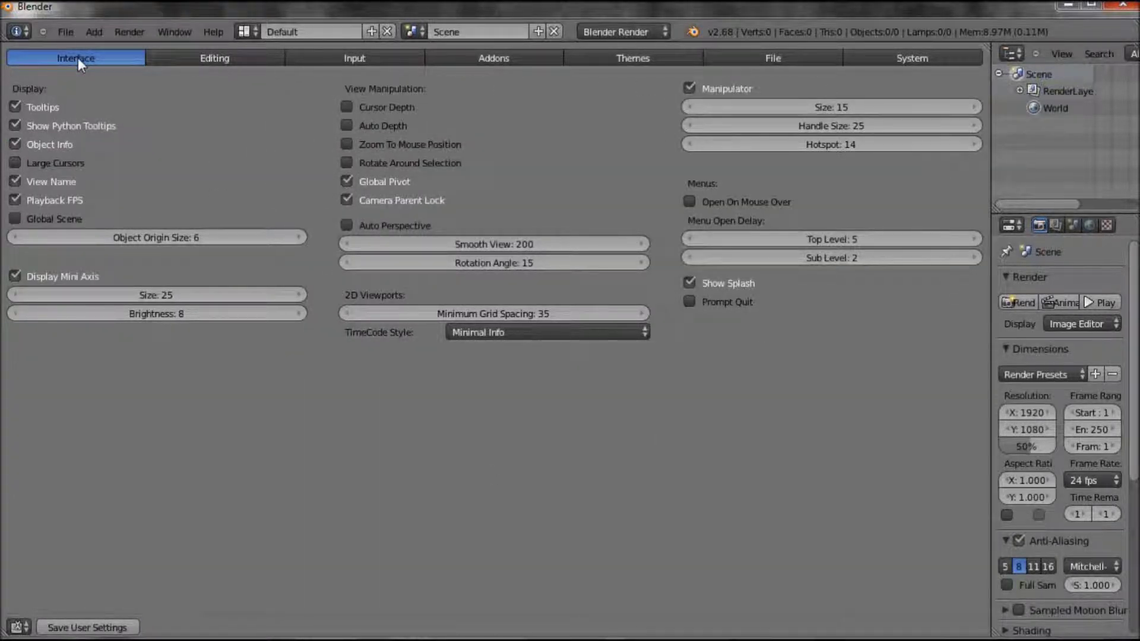
click(222, 58)
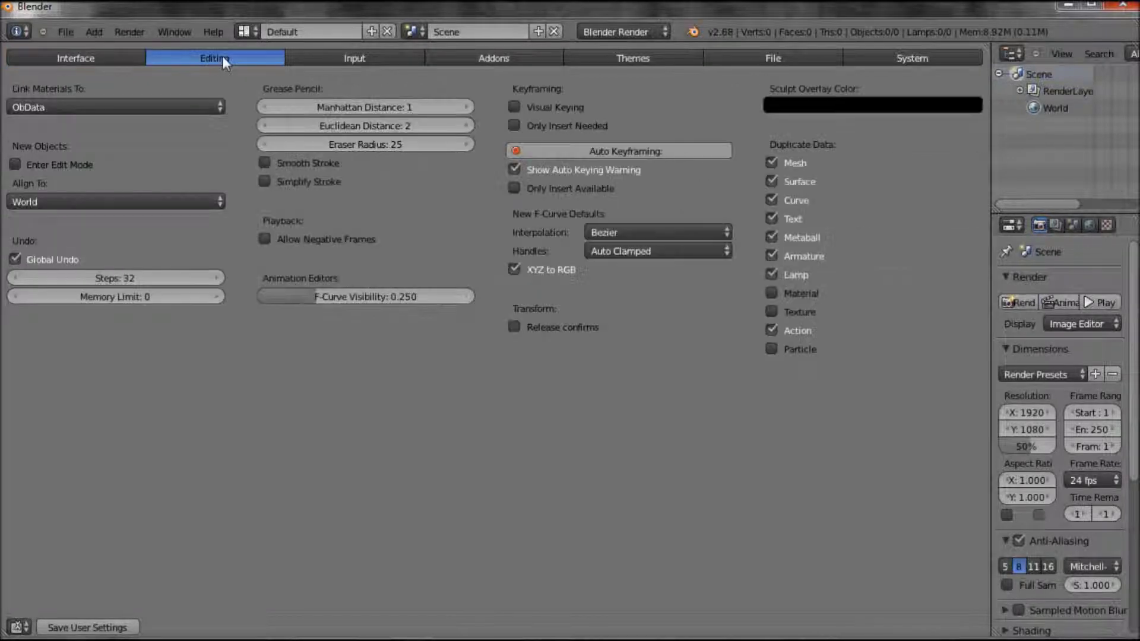
click(404, 60)
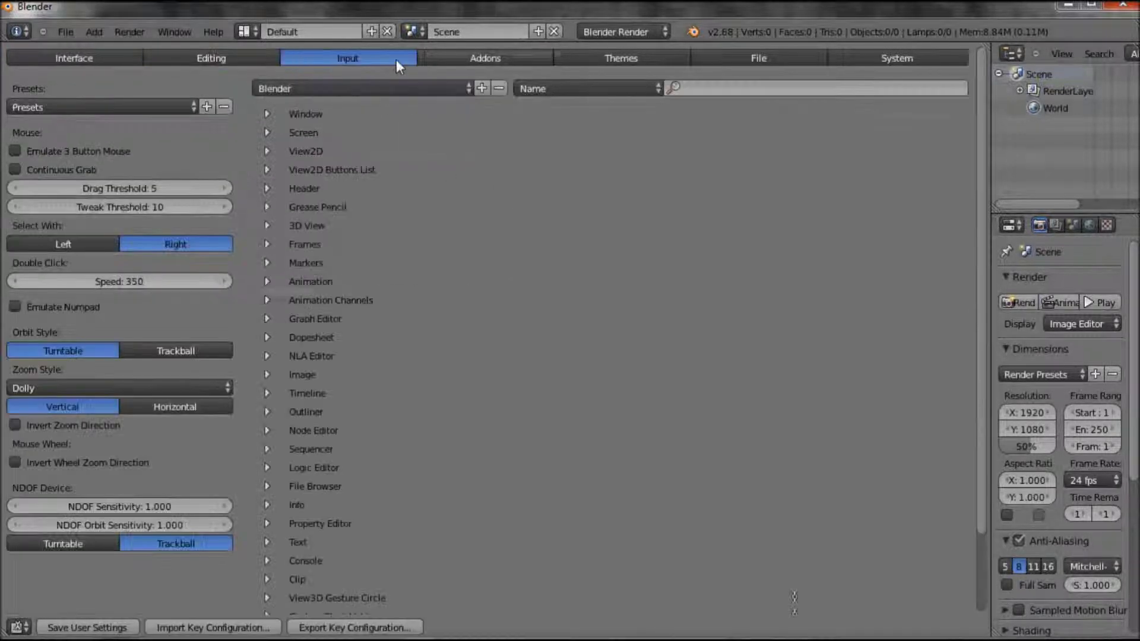
click(621, 58)
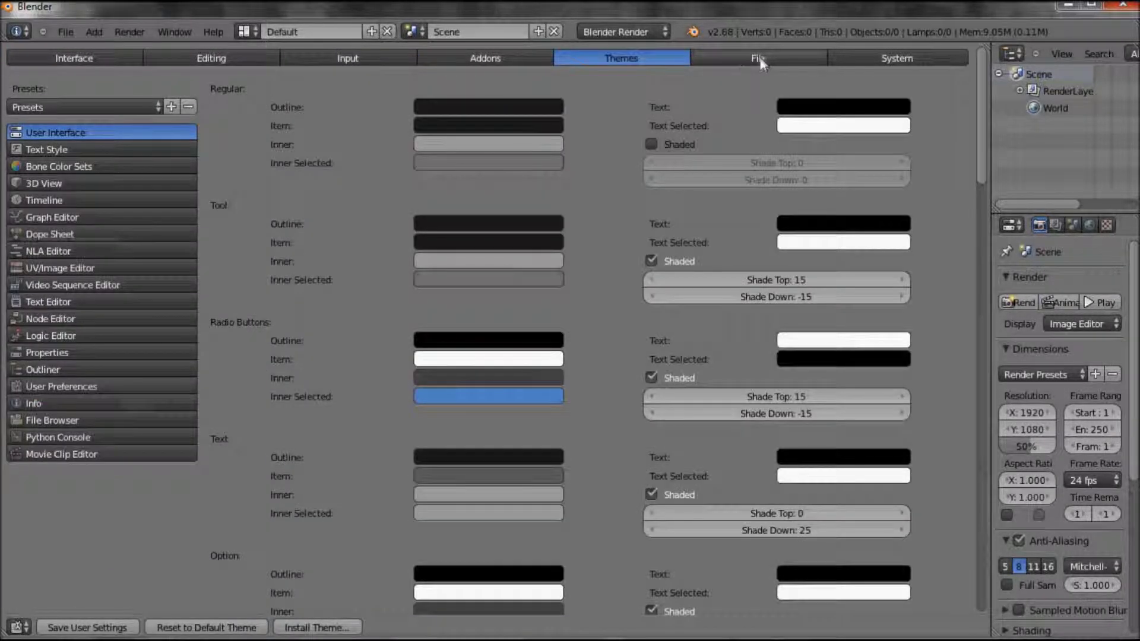
click(712, 59)
click(916, 56)
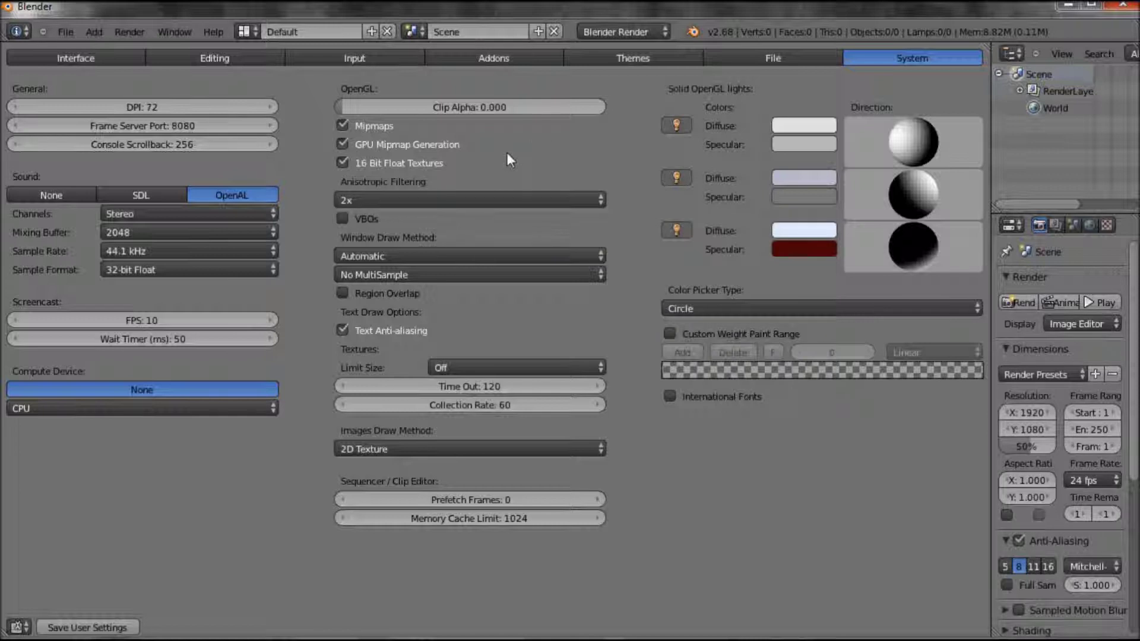
click(508, 55)
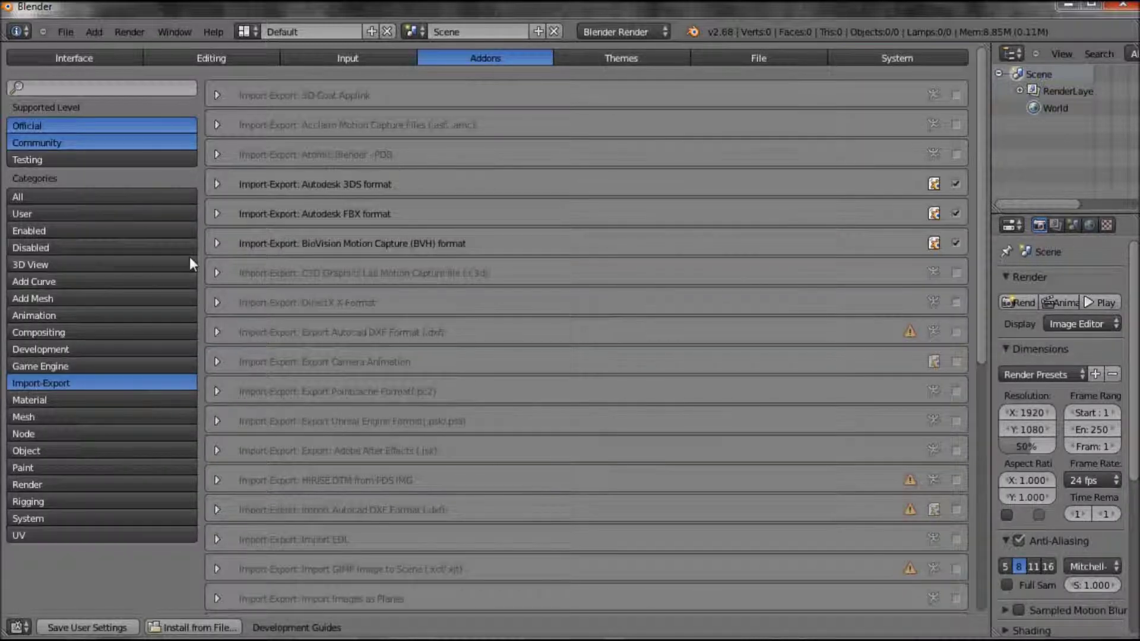
Filter add-ons to Import-Export and enable Import Autocad DXF Format (.dxf).
click(36, 197)
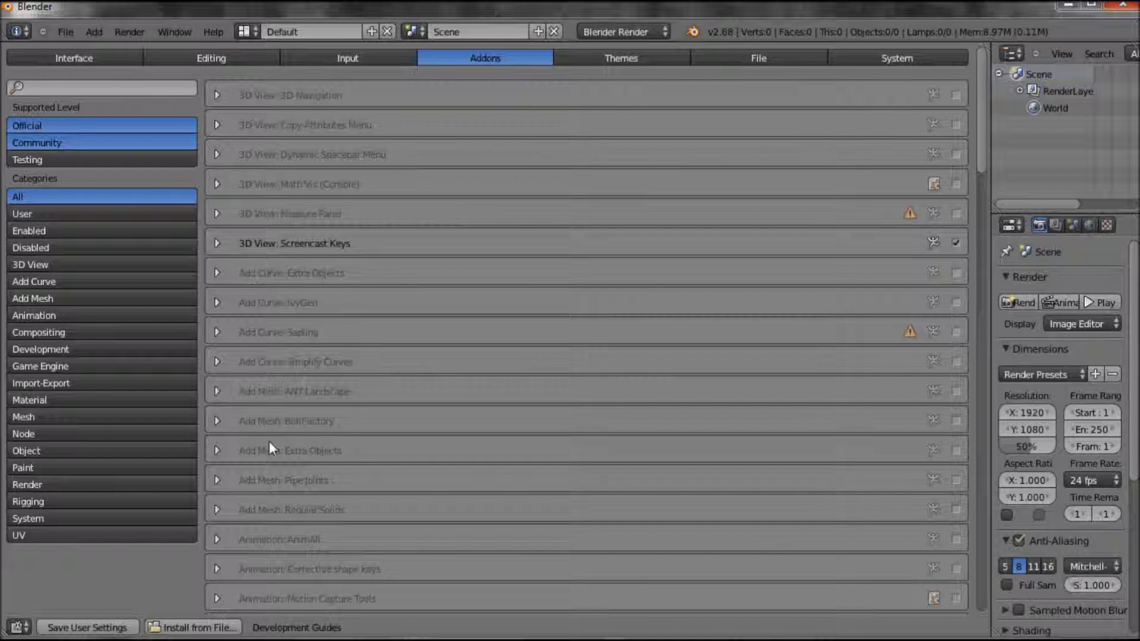
click(45, 383)
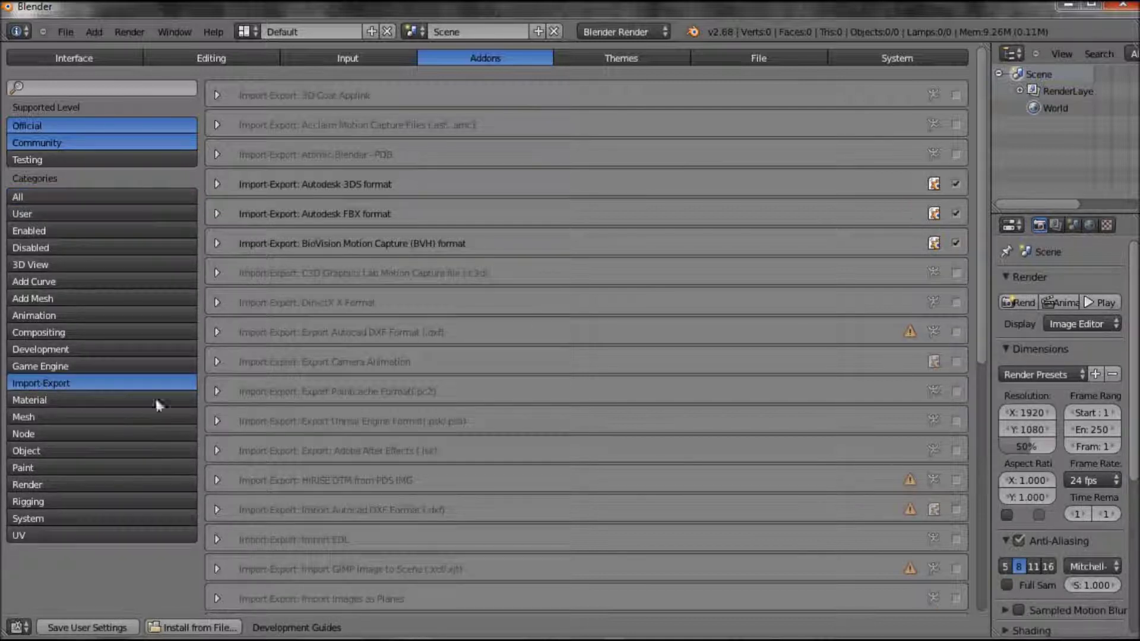
scroll(460, 356, down, 2)
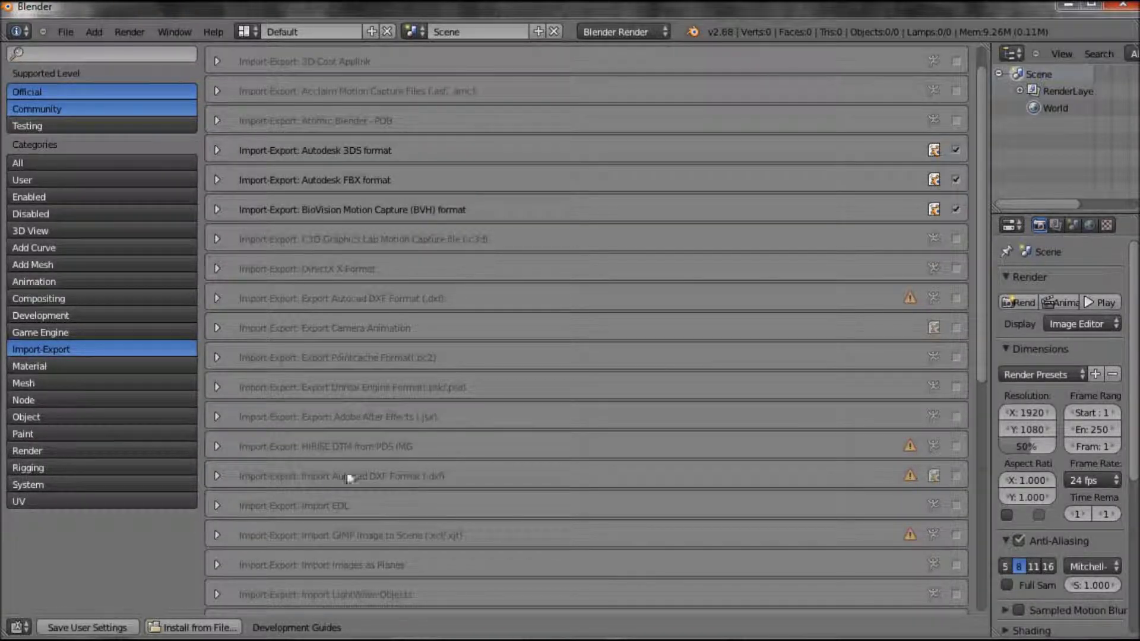
click(955, 475)
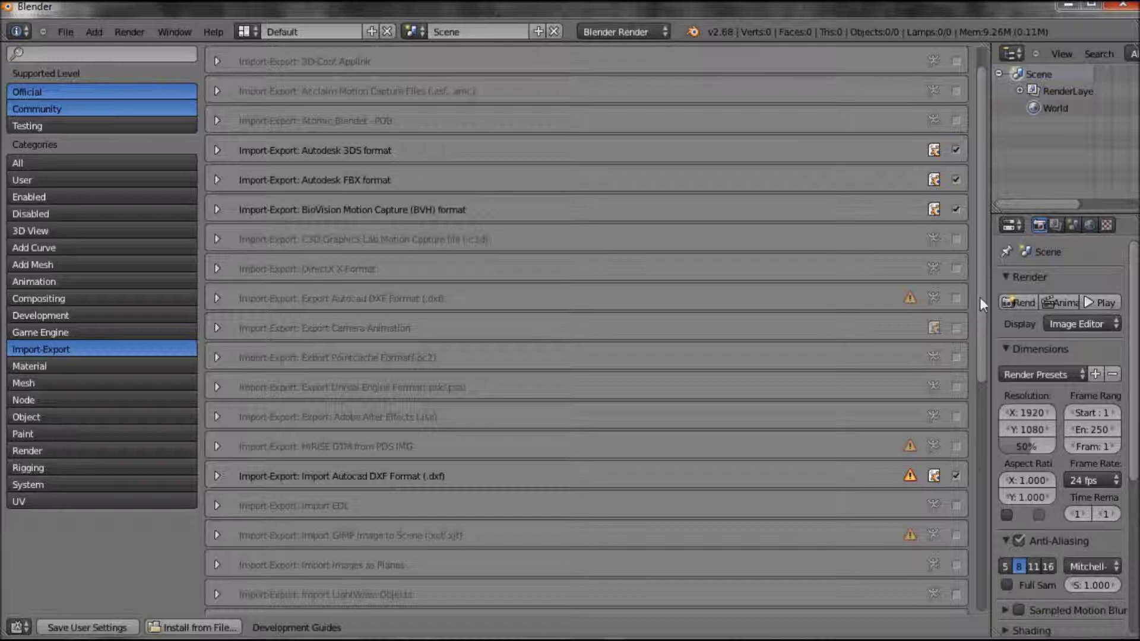
drag(980, 297, 985, 561)
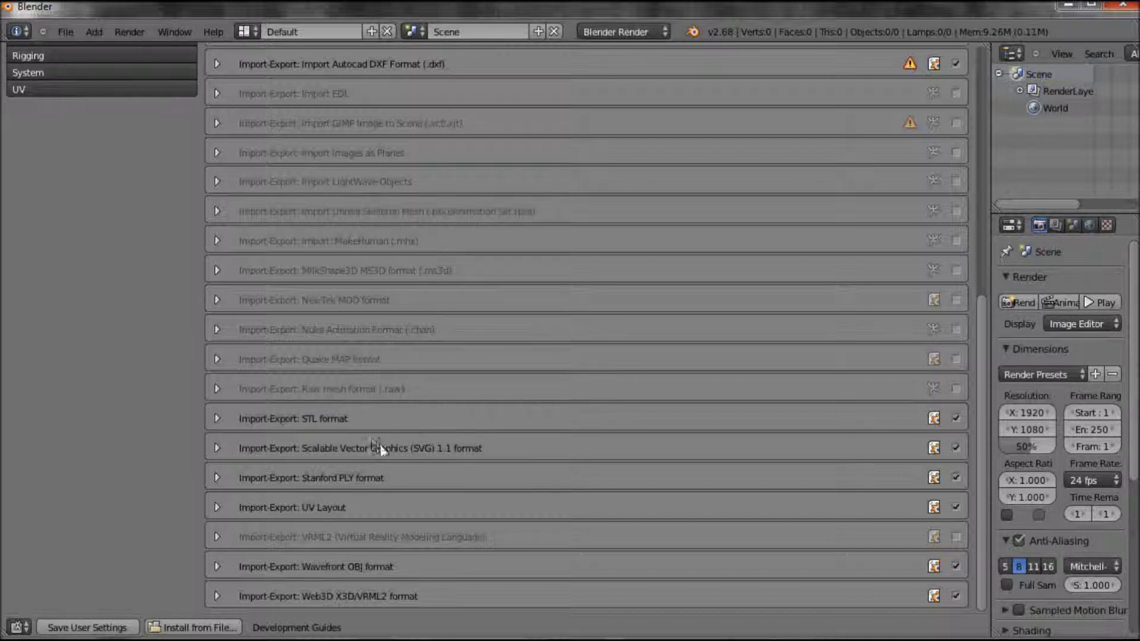
Save the user settings and switch the main area back to the 3D View.
click(92, 628)
click(18, 627)
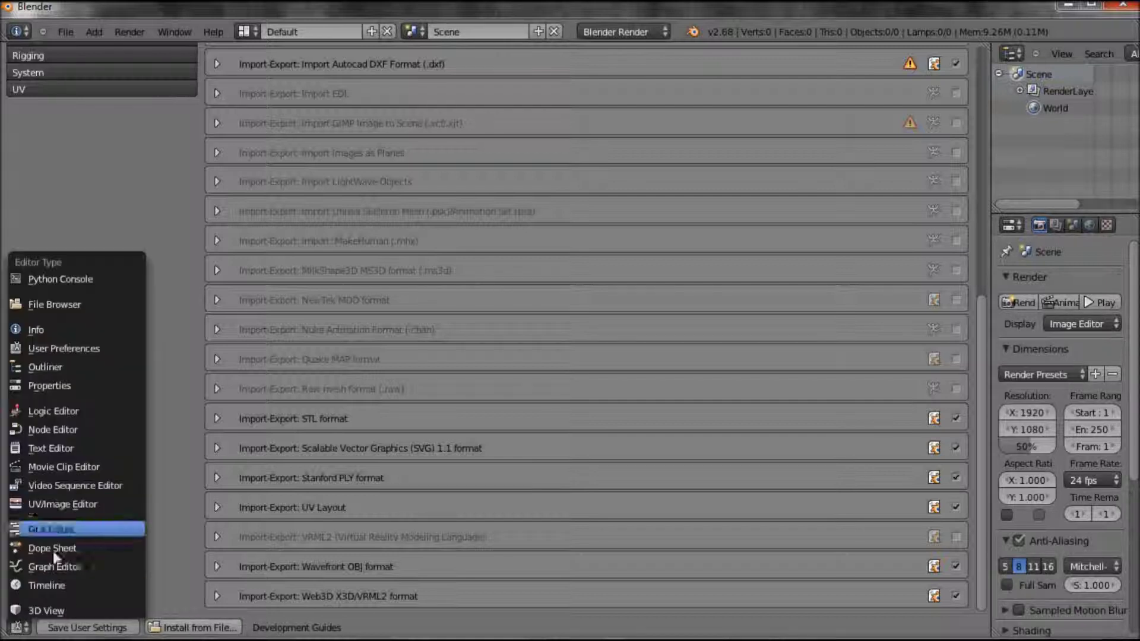
click(54, 611)
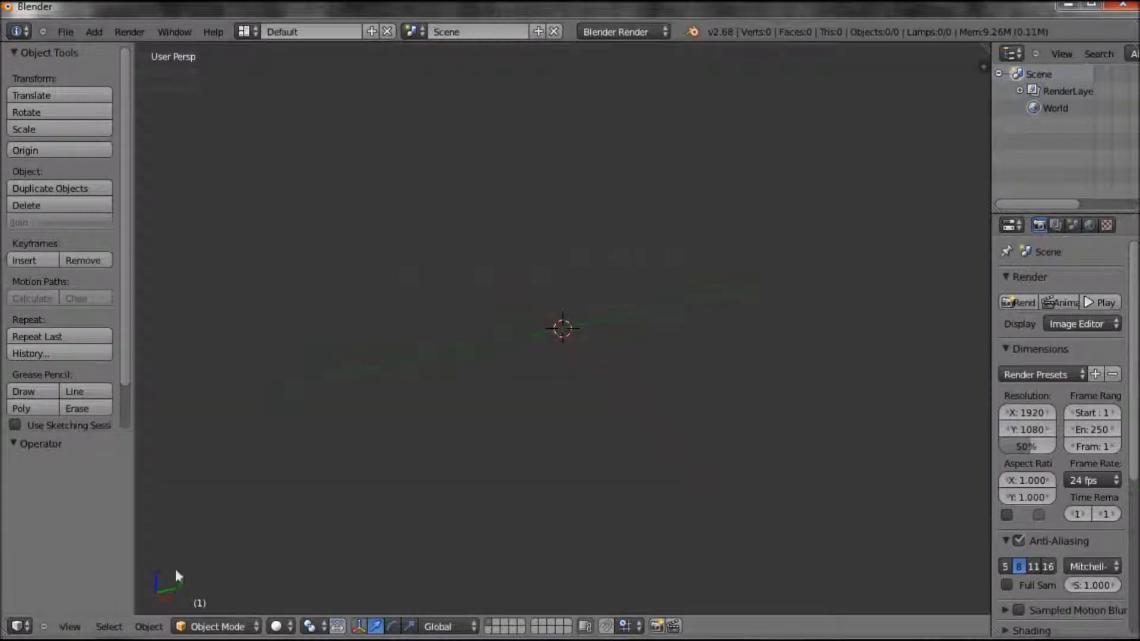
click(67, 32)
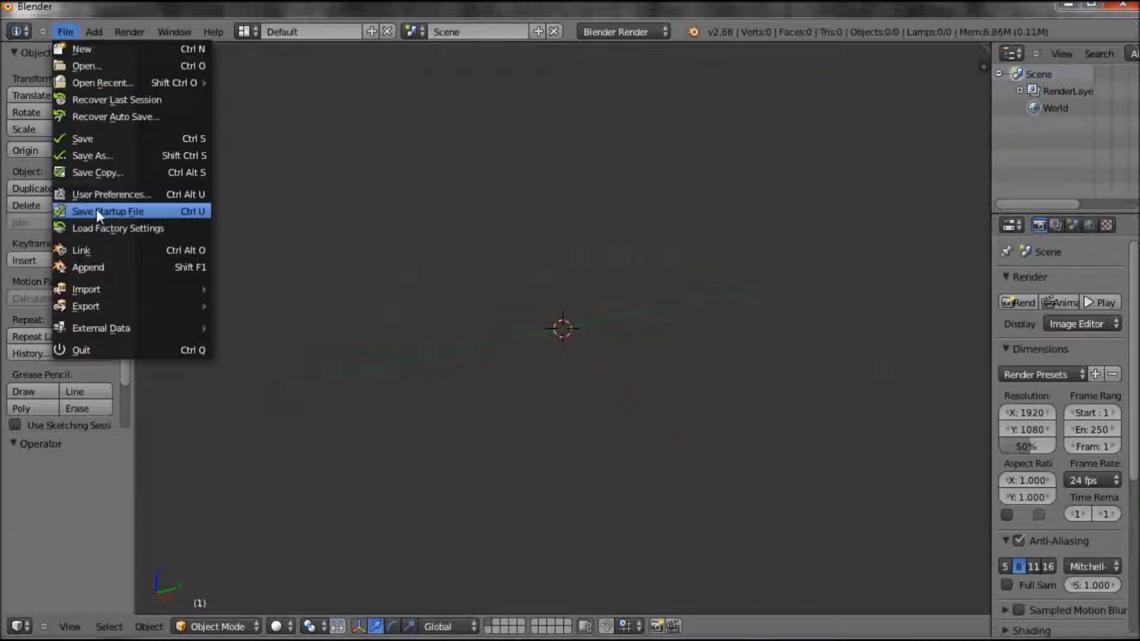